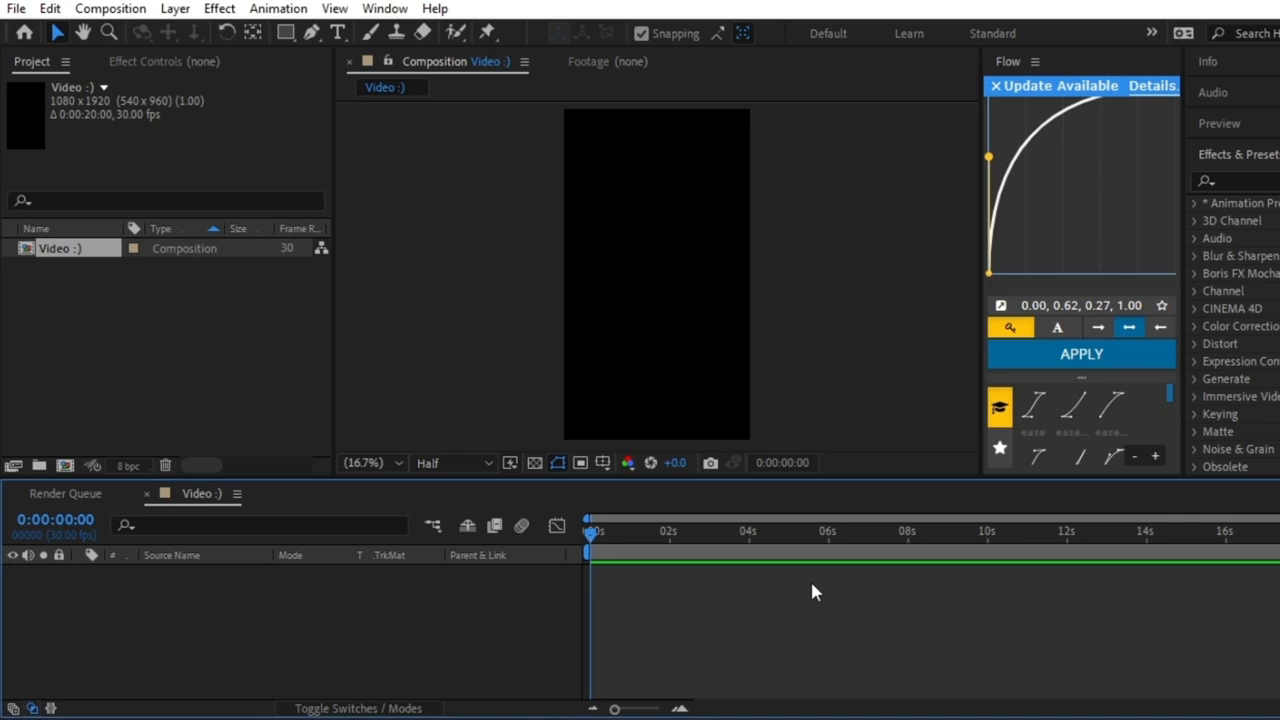
Step: Import the clip Snaptik.app_6772975520297667845.mp4 into the project
key("ctrl+n")
key("Escape")
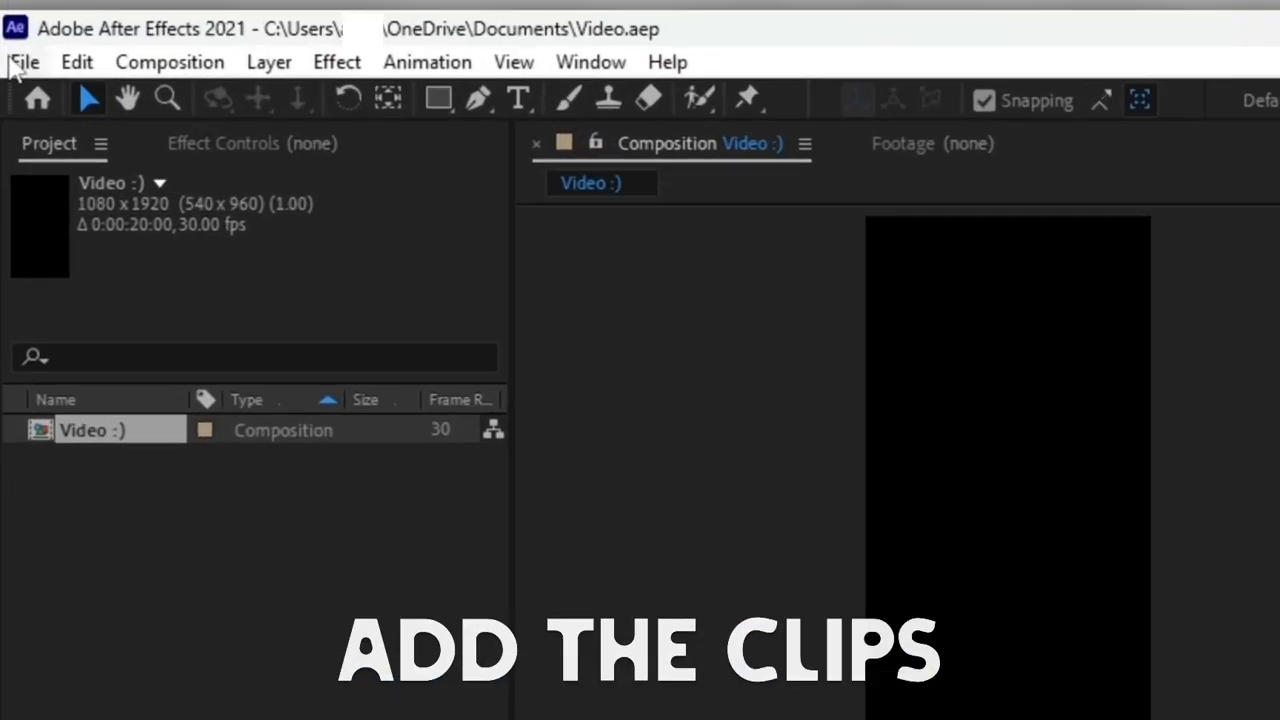
left_click(23, 60)
mouse_move(362, 530)
left_click(720, 525)
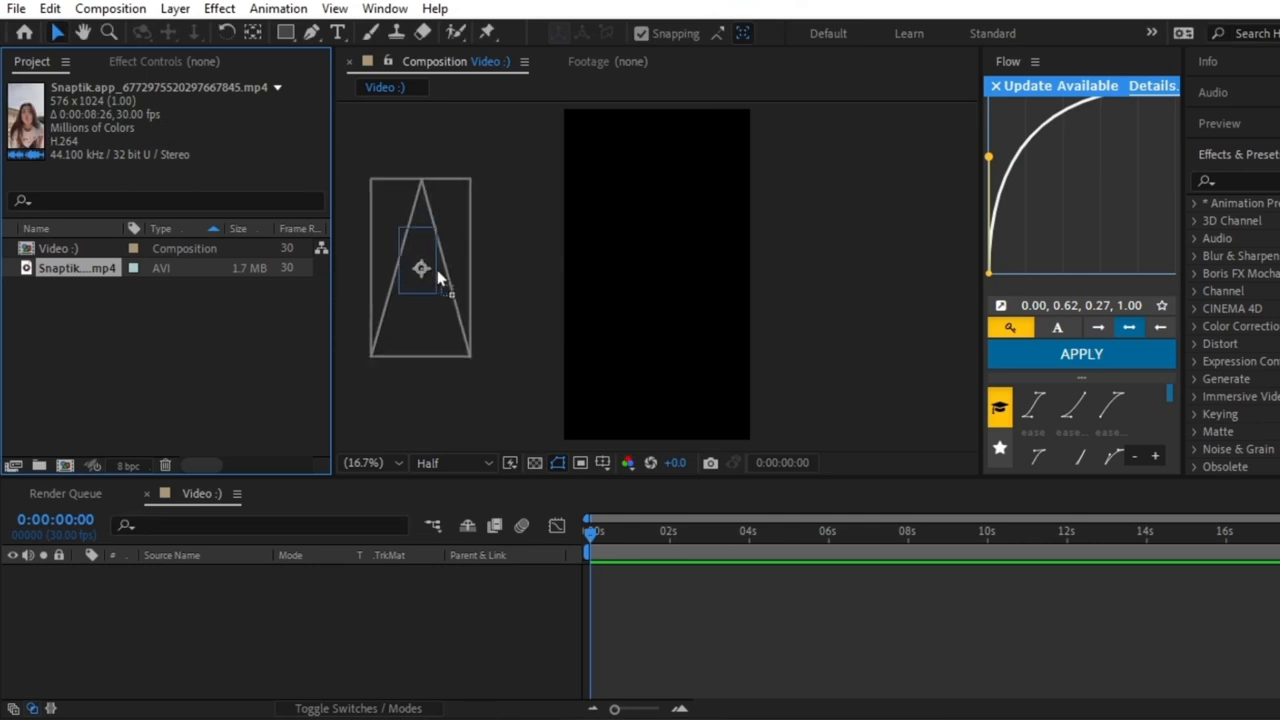
Step: Place the imported clip in the Video :) composition and scale it to fill the frame
left_click_drag(423, 271, 705, 364)
key("ctrl+alt+f")
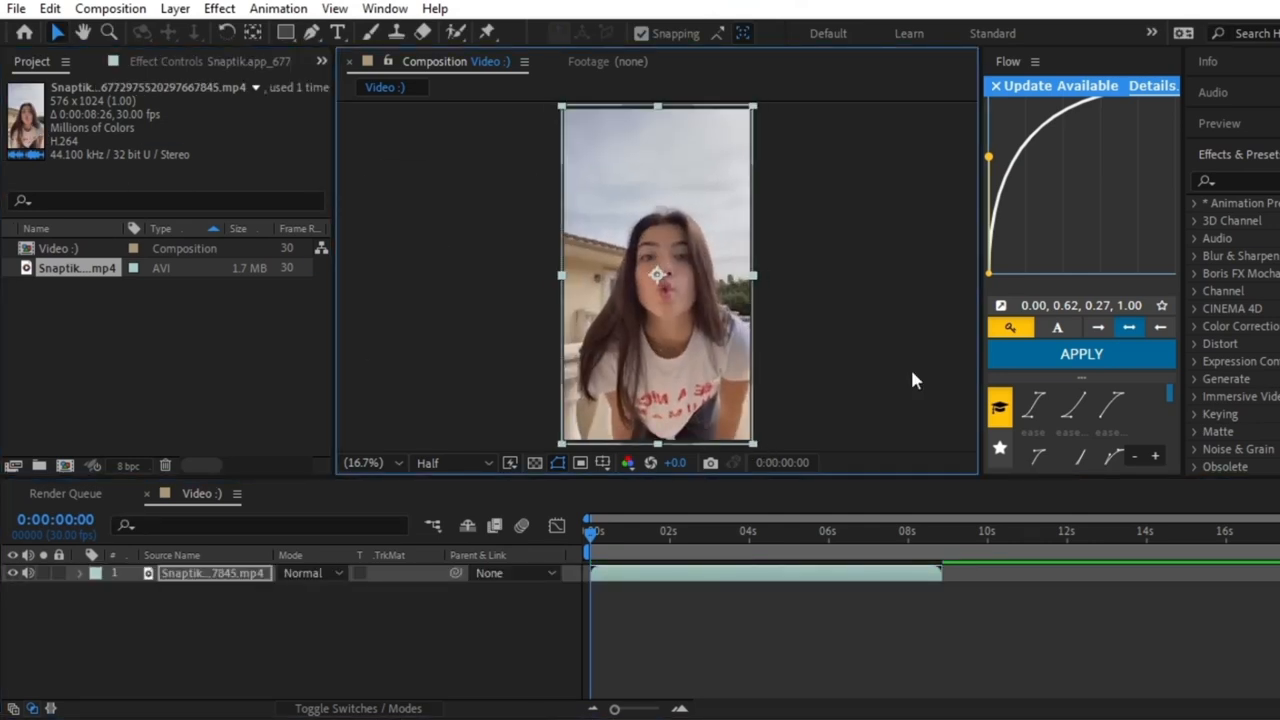
left_click(904, 178)
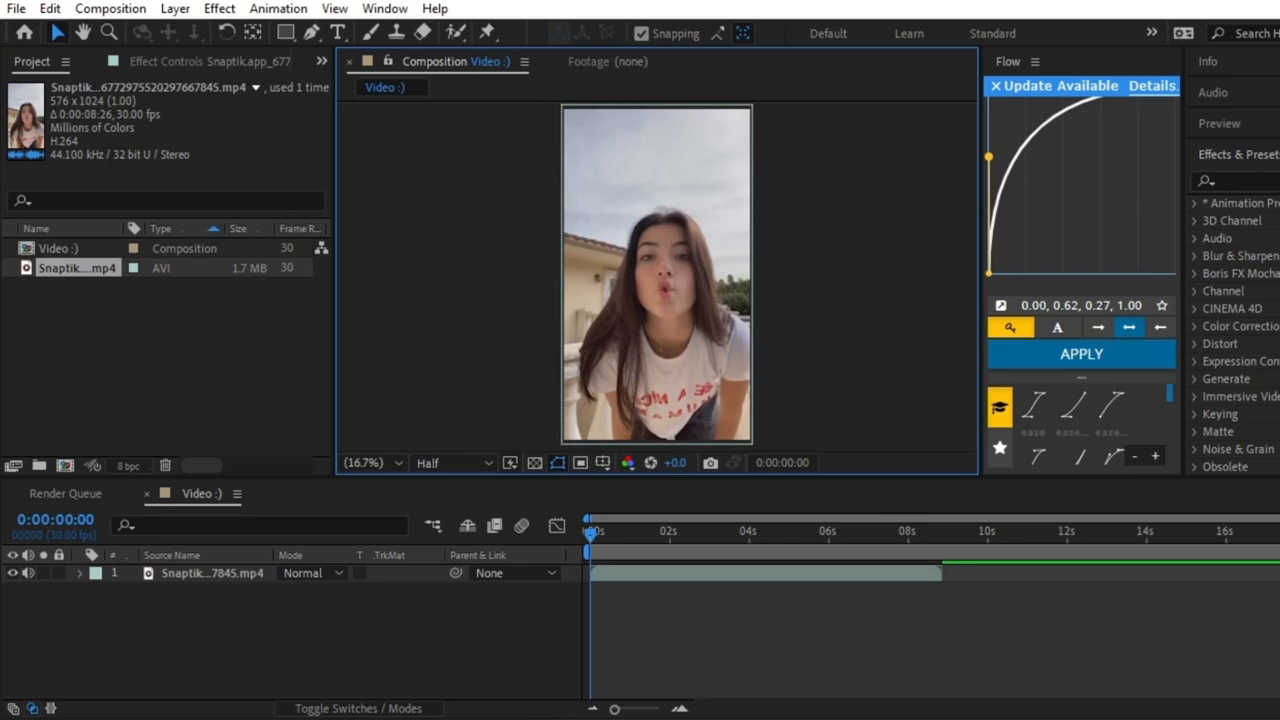
Step: Apply the Sharpen and Unsharp Mask effects to the clip
left_click(1250, 180)
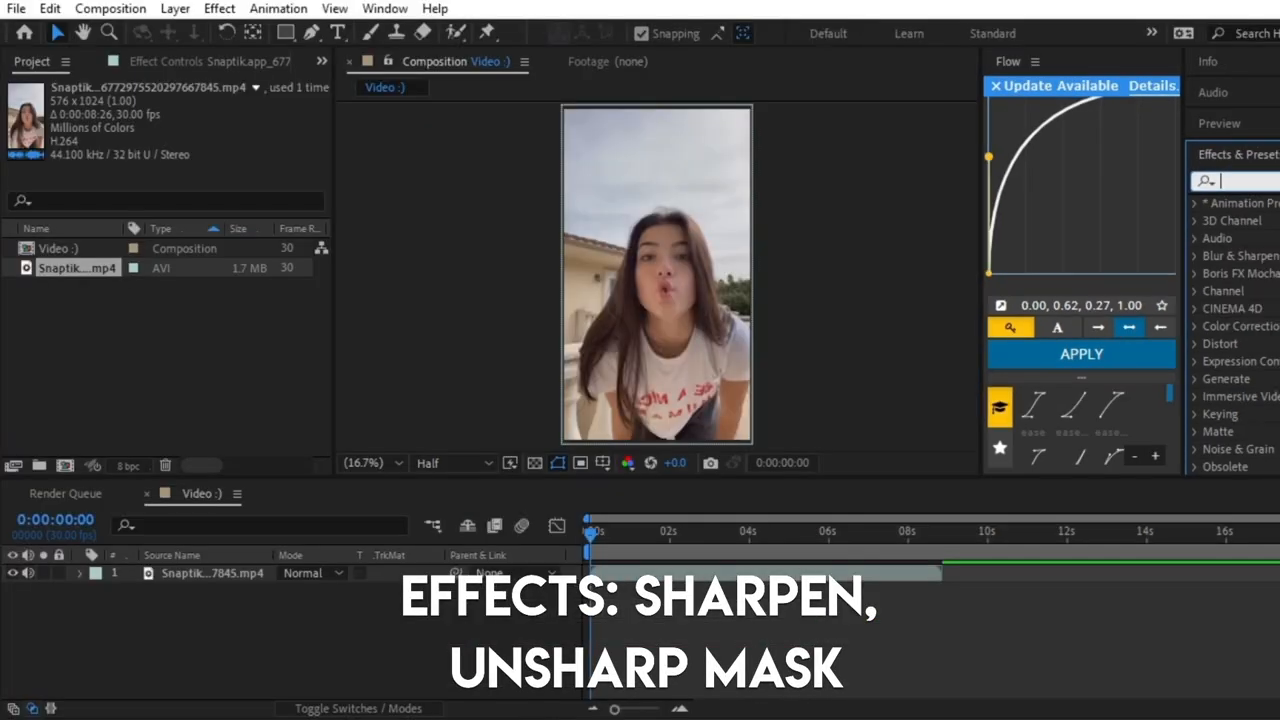
type("sharp")
left_click(498, 272)
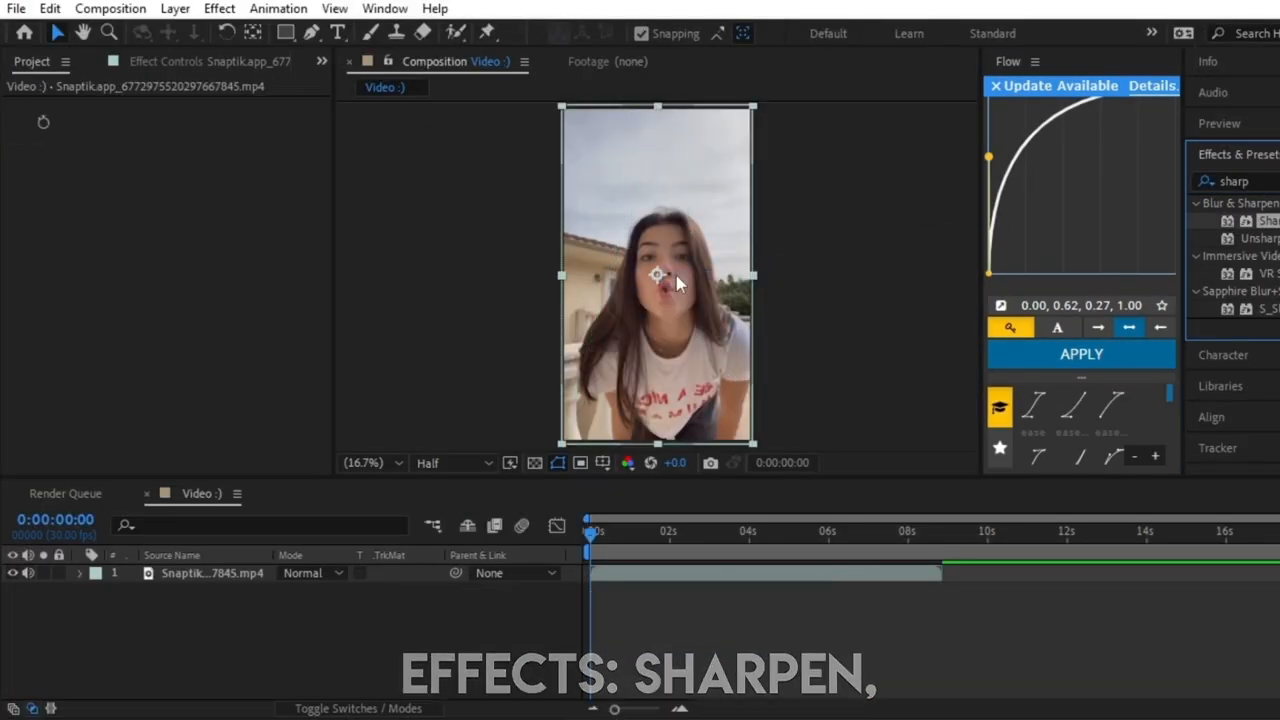
left_click_drag(1268, 221, 672, 277)
left_click_drag(195, 158, 236, 206)
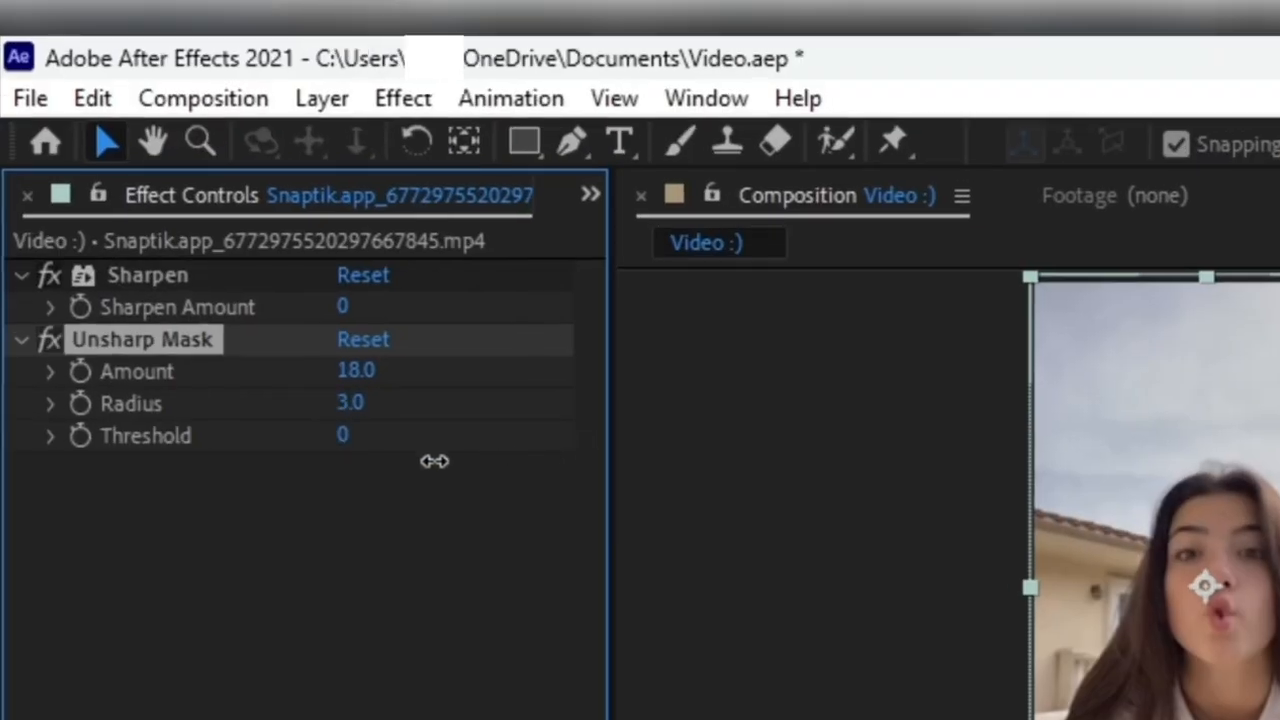
Step: Set Unsharp Mask to Amount 18, Radius 3.8 and Threshold 125, and set Sharpen Amount to 5
mouse_move(434, 461)
left_mouse_down()
mouse_move(366, 474)
mouse_move(443, 449)
mouse_move(452, 466)
left_mouse_up()
left_click(340, 307)
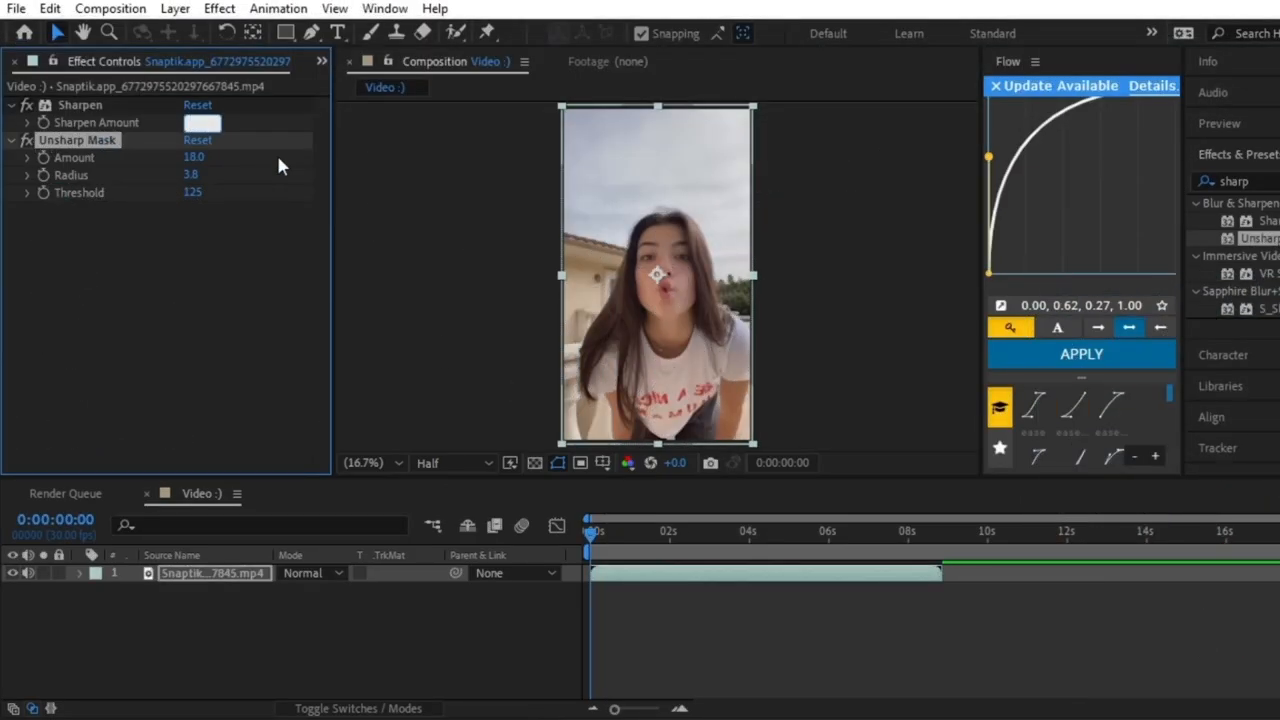
type("5")
key("Return")
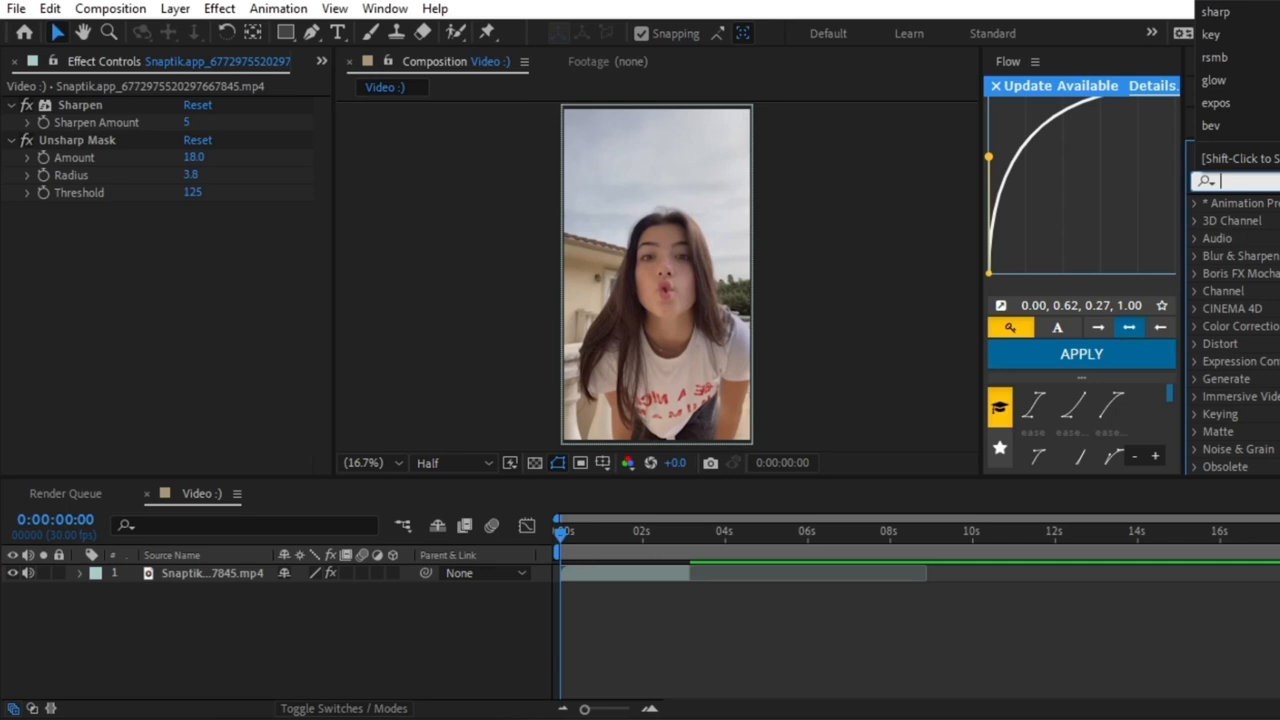
Step: Apply the Twixtor effect to the clip and turn off its In FPS is Out FPS option
type("twixtor")
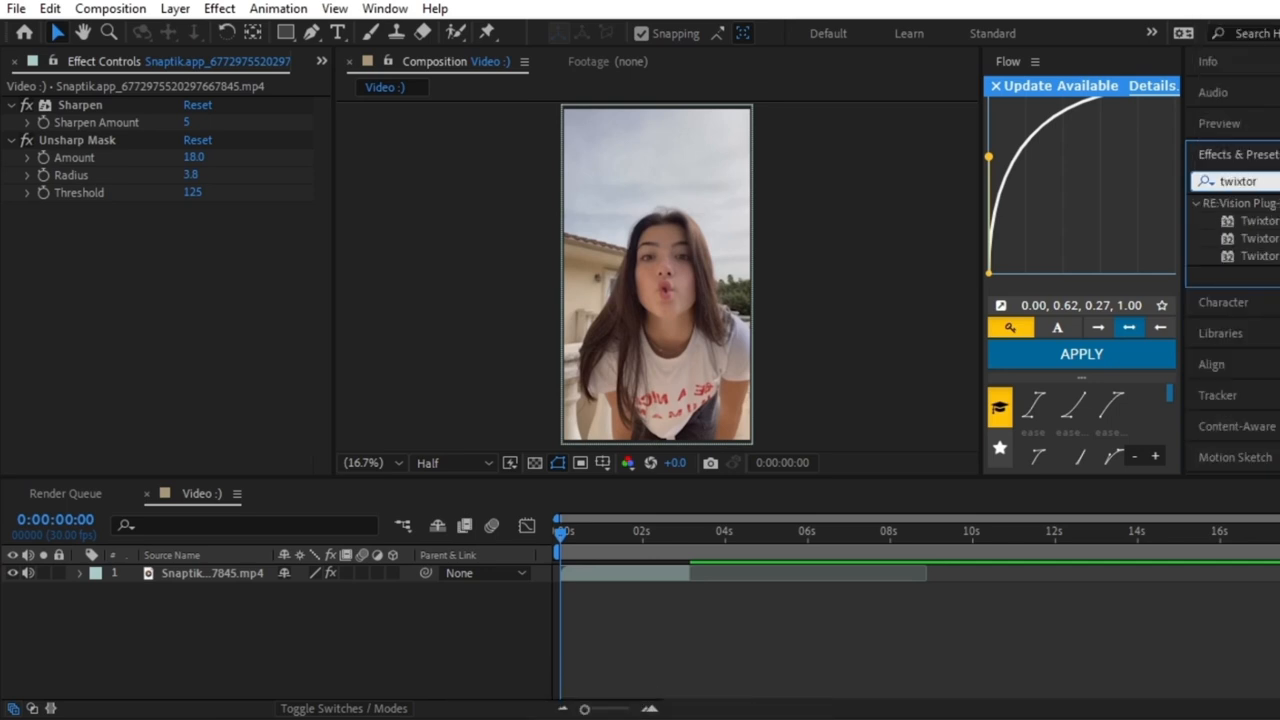
left_click_drag(1258, 220, 145, 227)
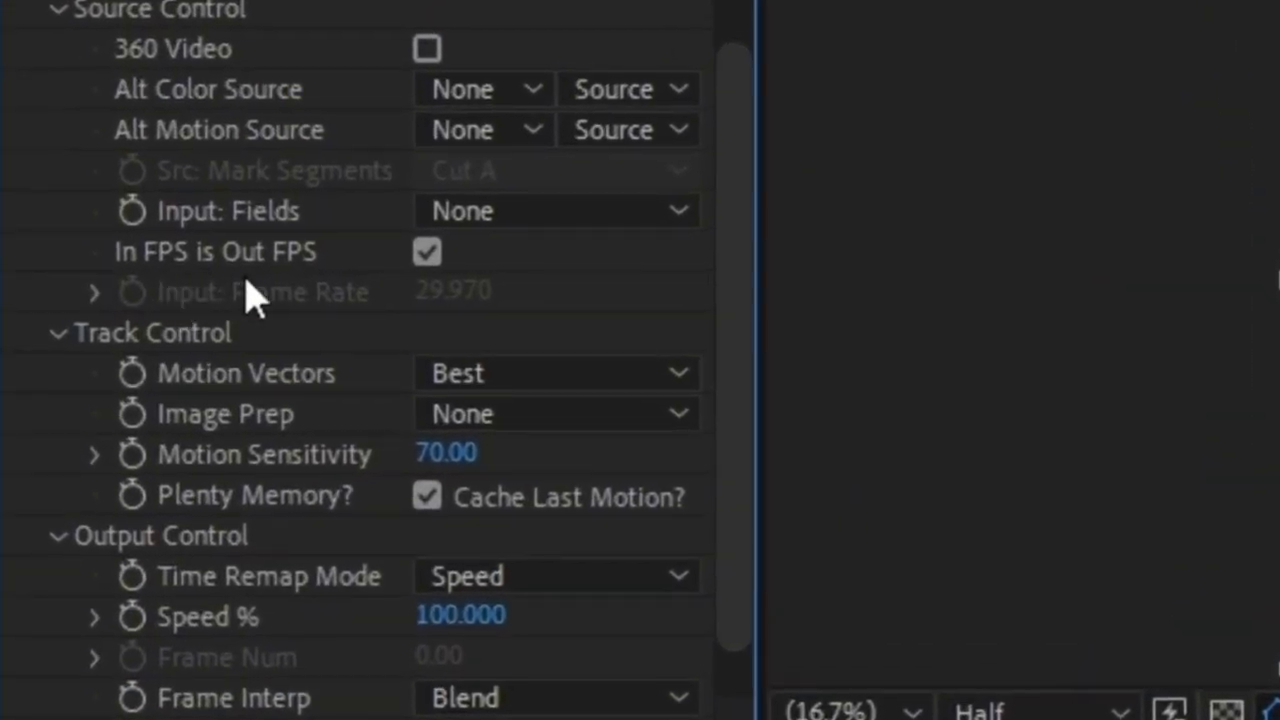
left_click(427, 252)
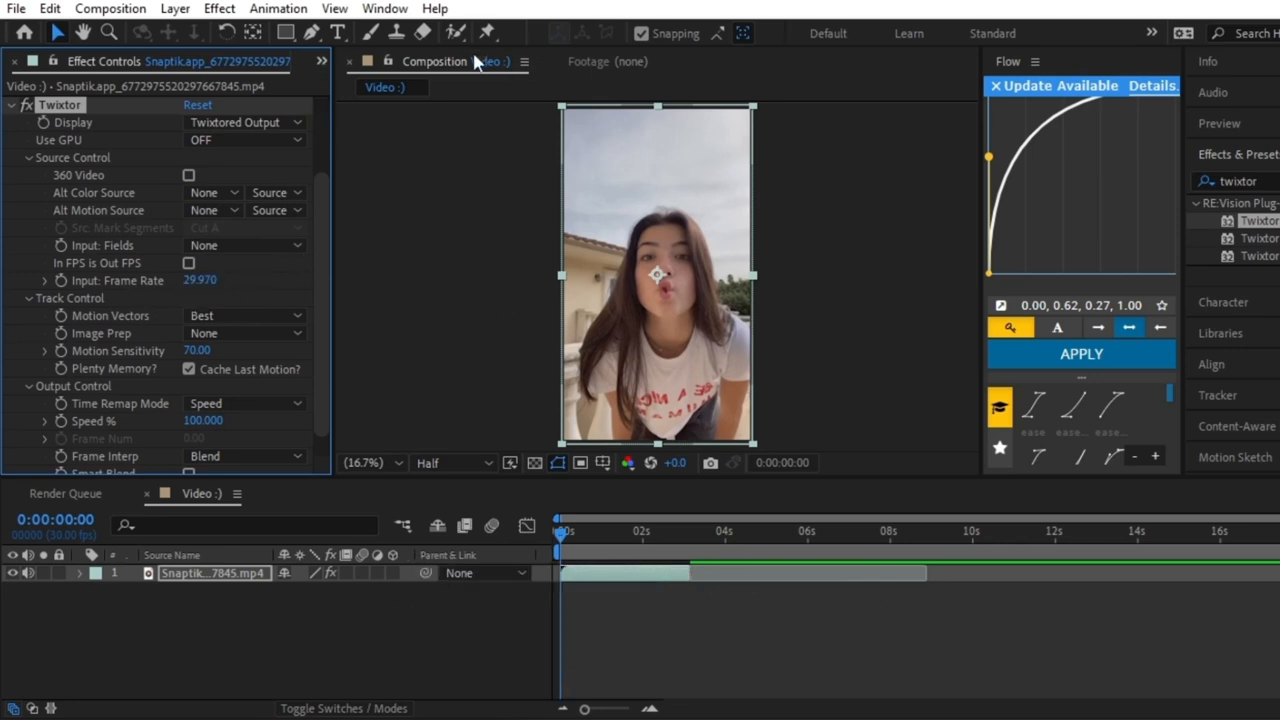
Step: Check the source clip's frame rate, then set Twixtor's Input: Frame Rate to 30 and Motion Sensitivity to 78
left_click(321, 61)
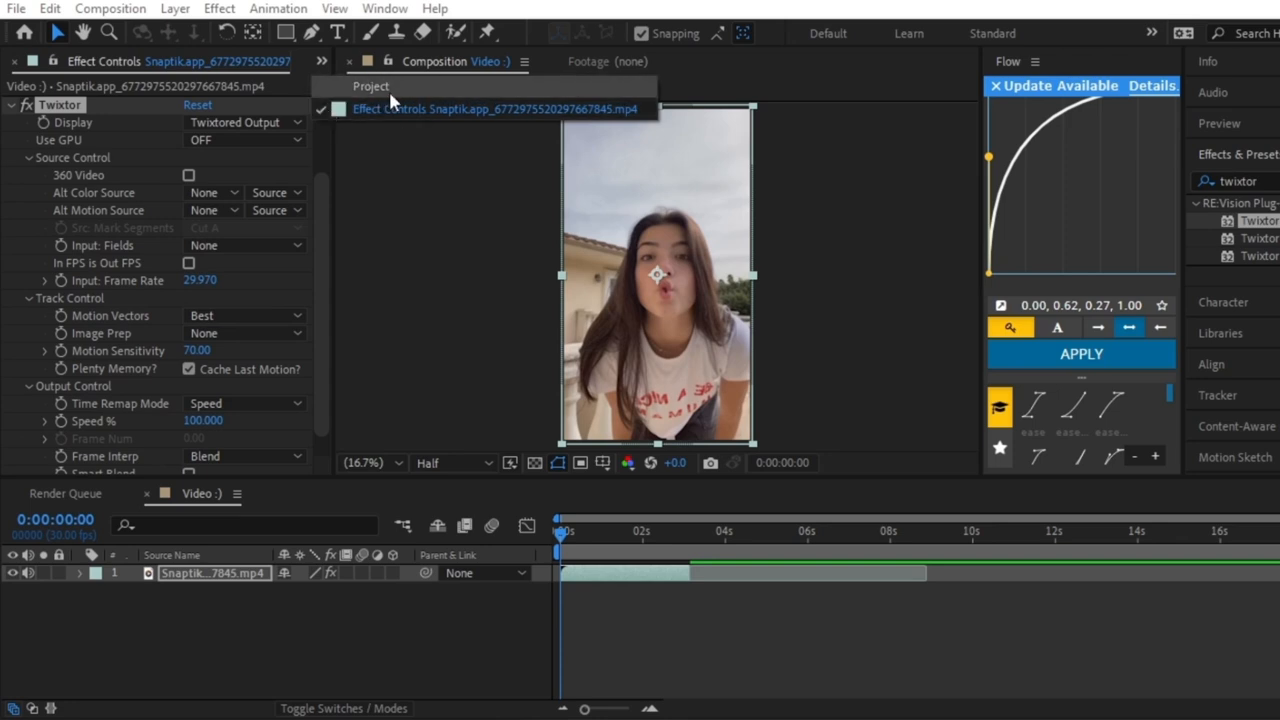
left_click(387, 89)
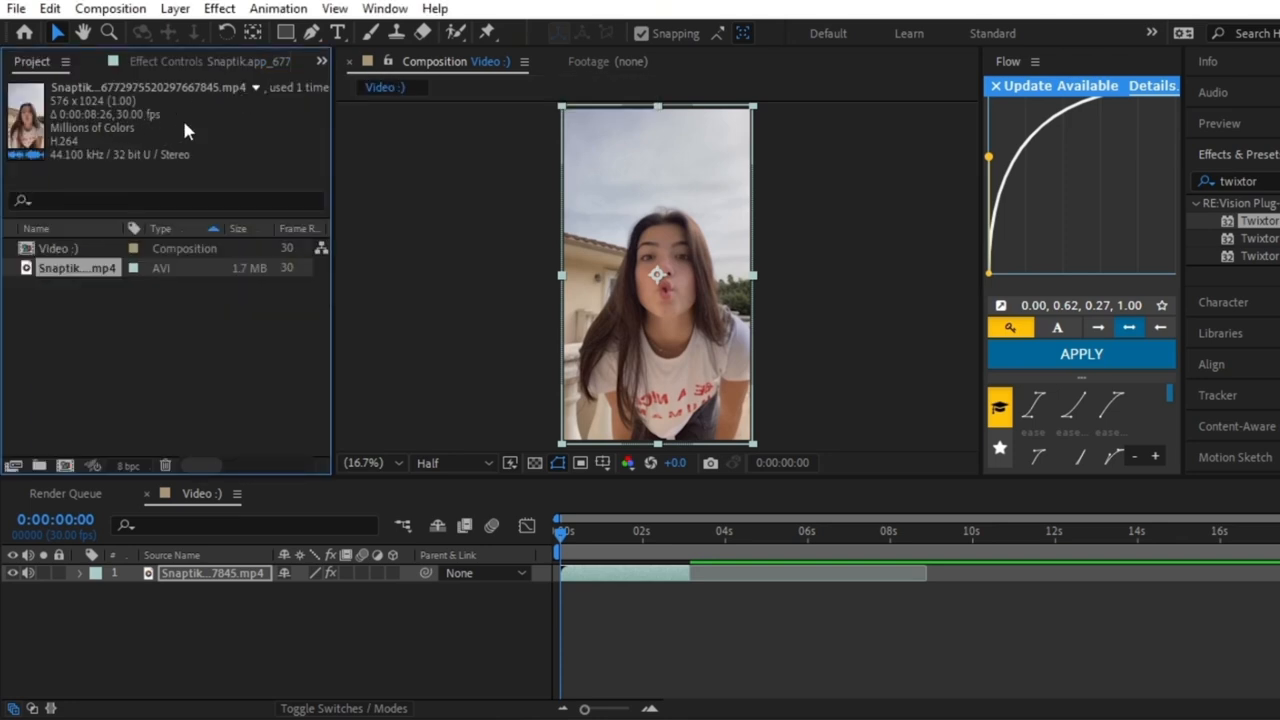
left_click(198, 64)
left_click(211, 283)
type("30")
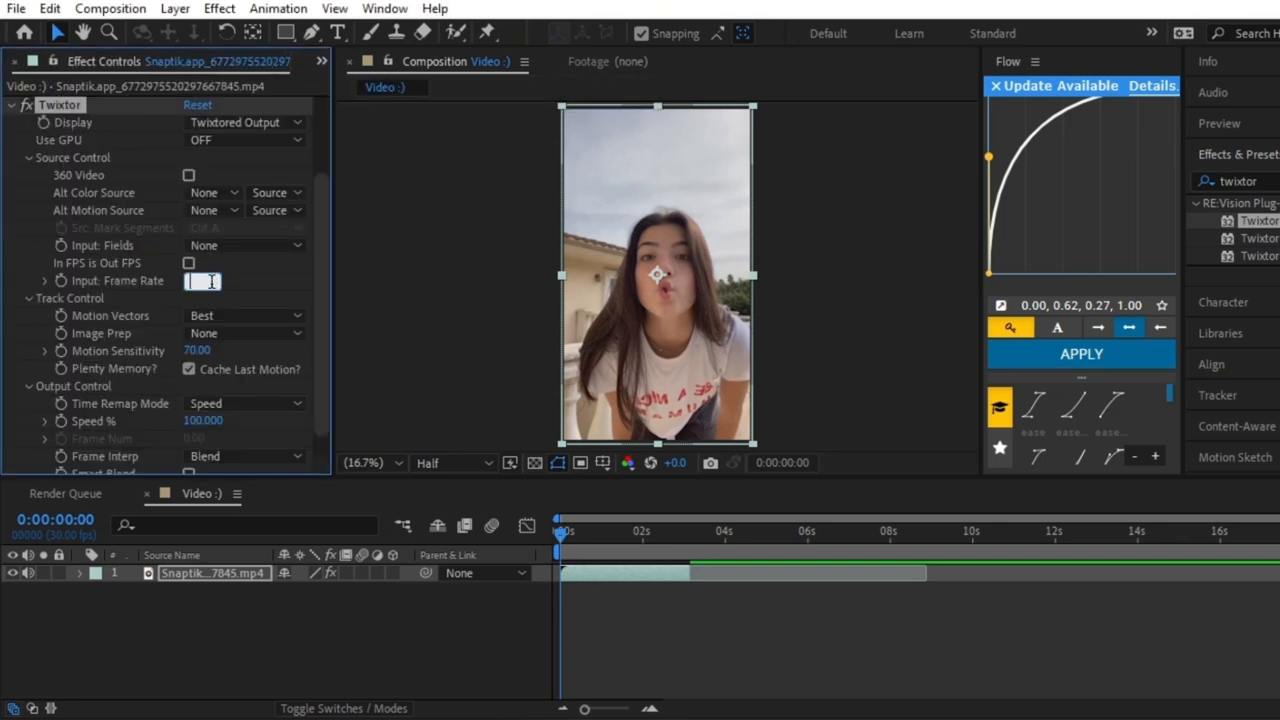
key("Return")
left_click(205, 351)
type("78")
key("Return")
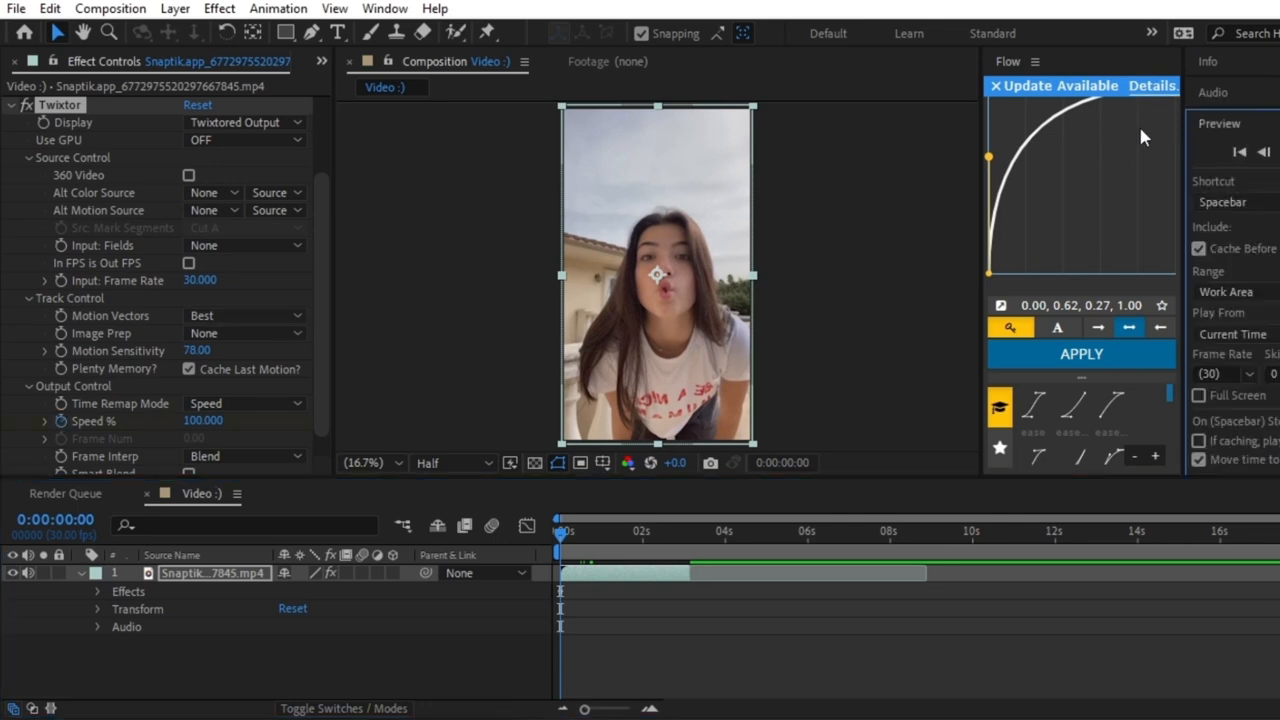
Step: Keyframe Twixtor's Speed % one frame into the clip and add a keyframe of 180 further along
key("Page_Down")
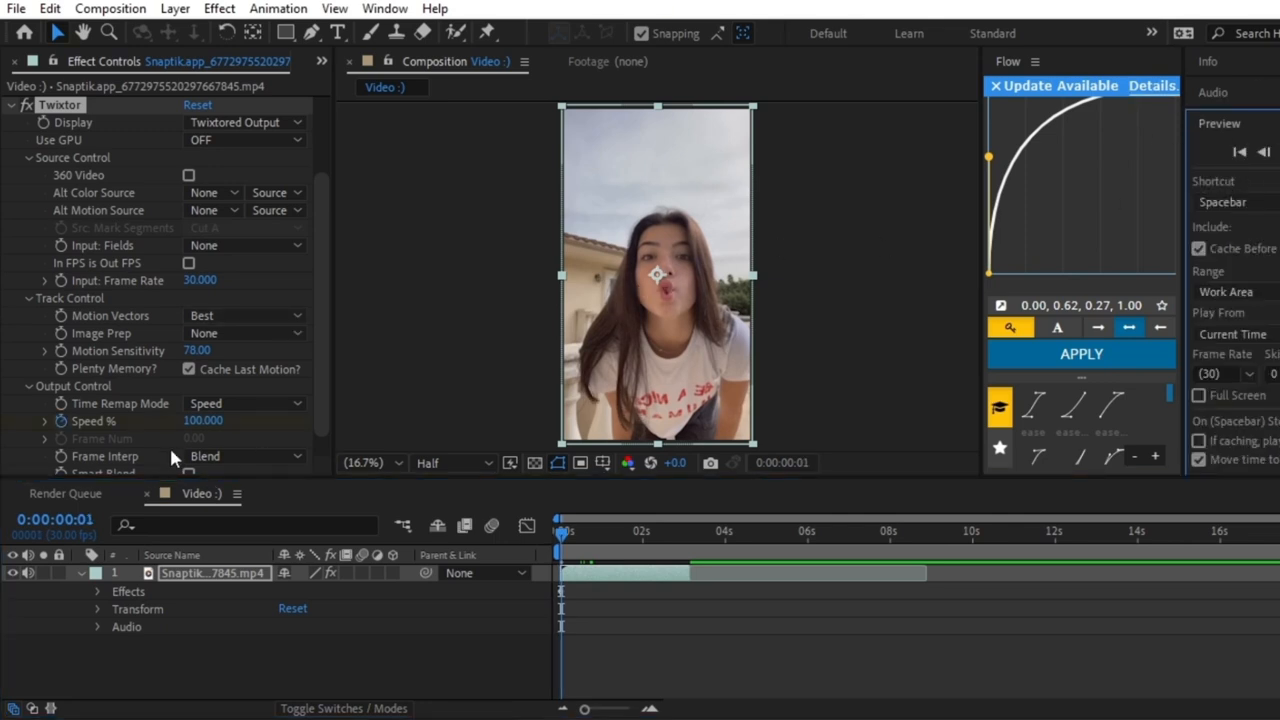
left_click(200, 422)
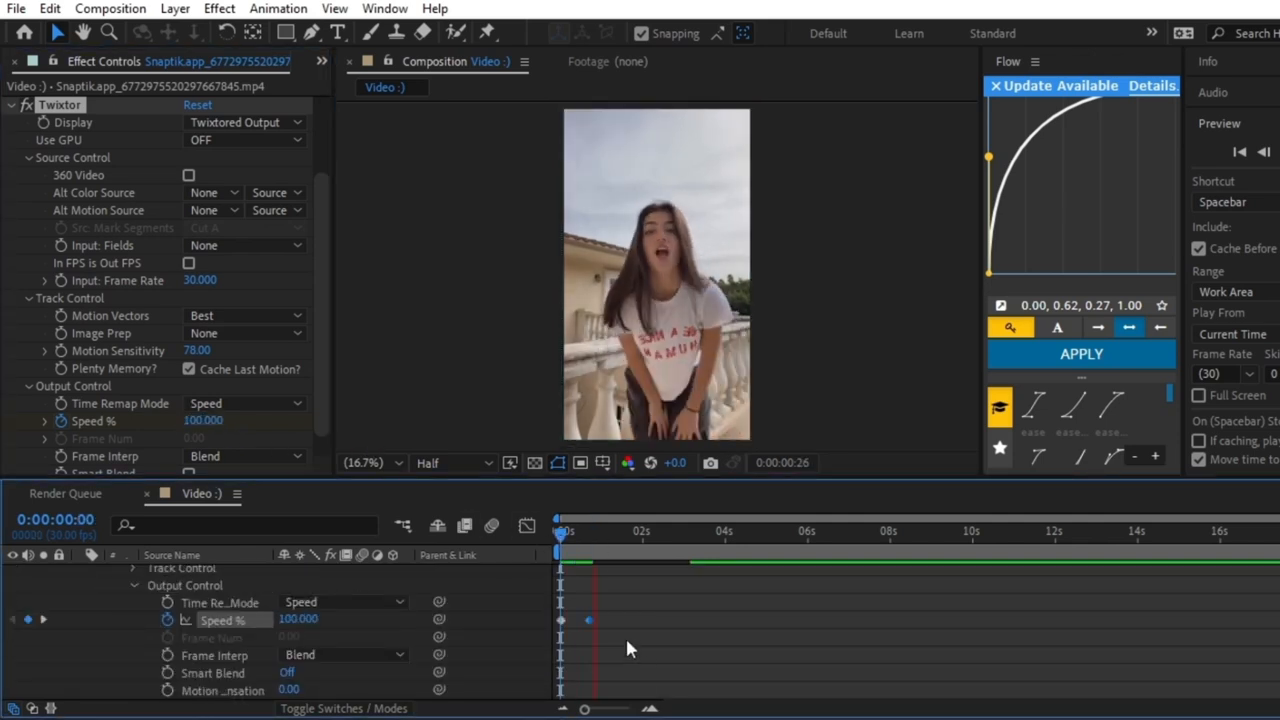
key("space")
left_click(298, 619)
type("180")
key("Return")
Step: Preview the clip to the next change point and add a Speed % keyframe of 40 there
key("space")
key("space")
left_click(298, 619)
type("40")
key("Return")
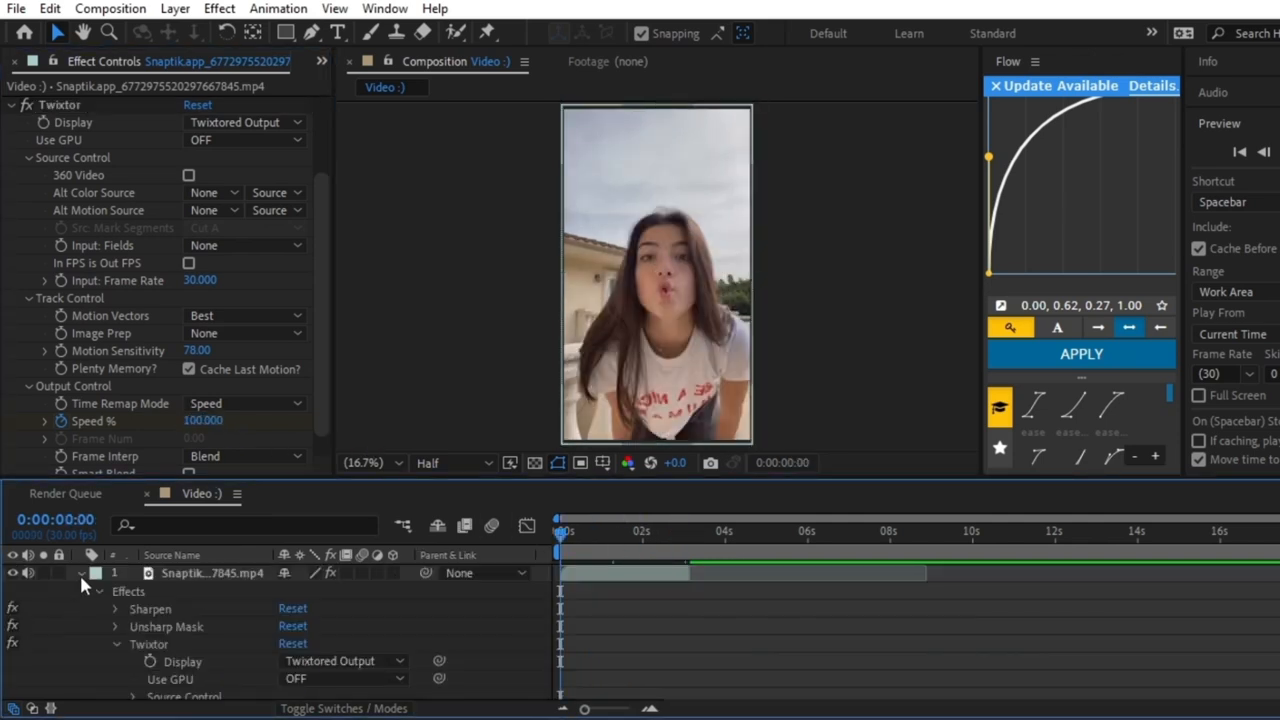
Step: Collapse the clip's properties and enable frame blending for both the composition and the clip layer
left_click(81, 573)
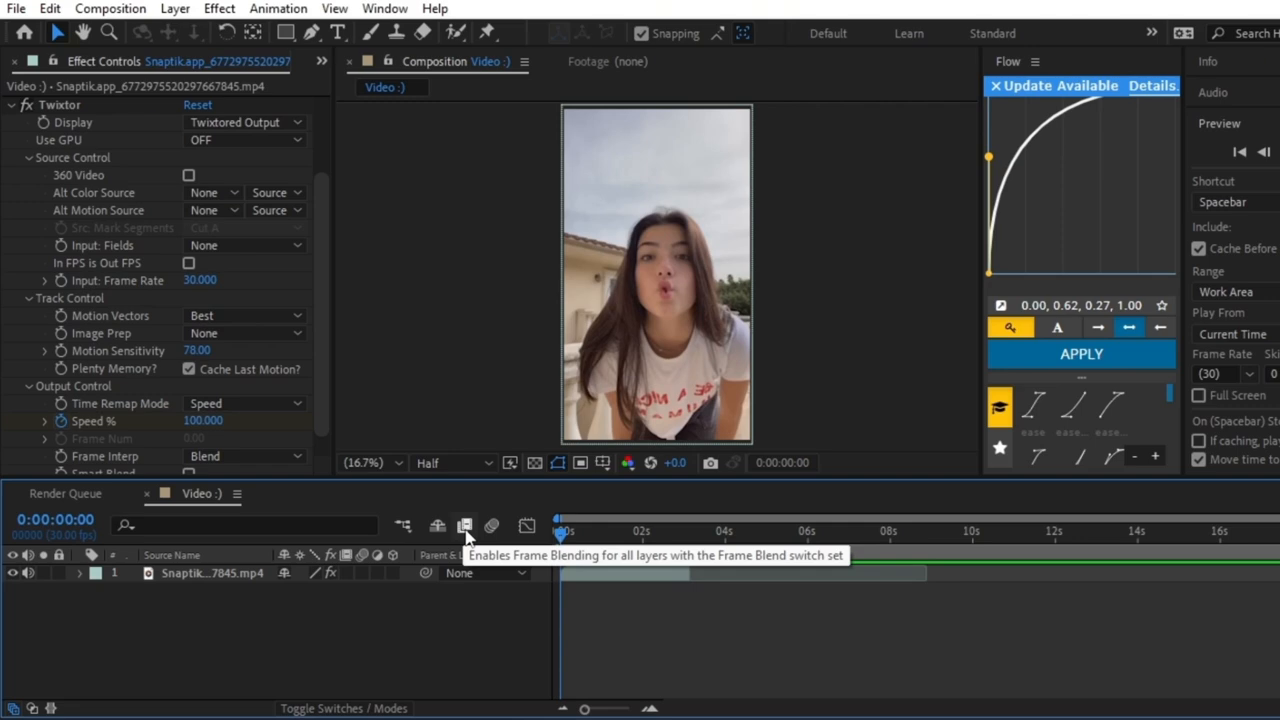
left_click(466, 532)
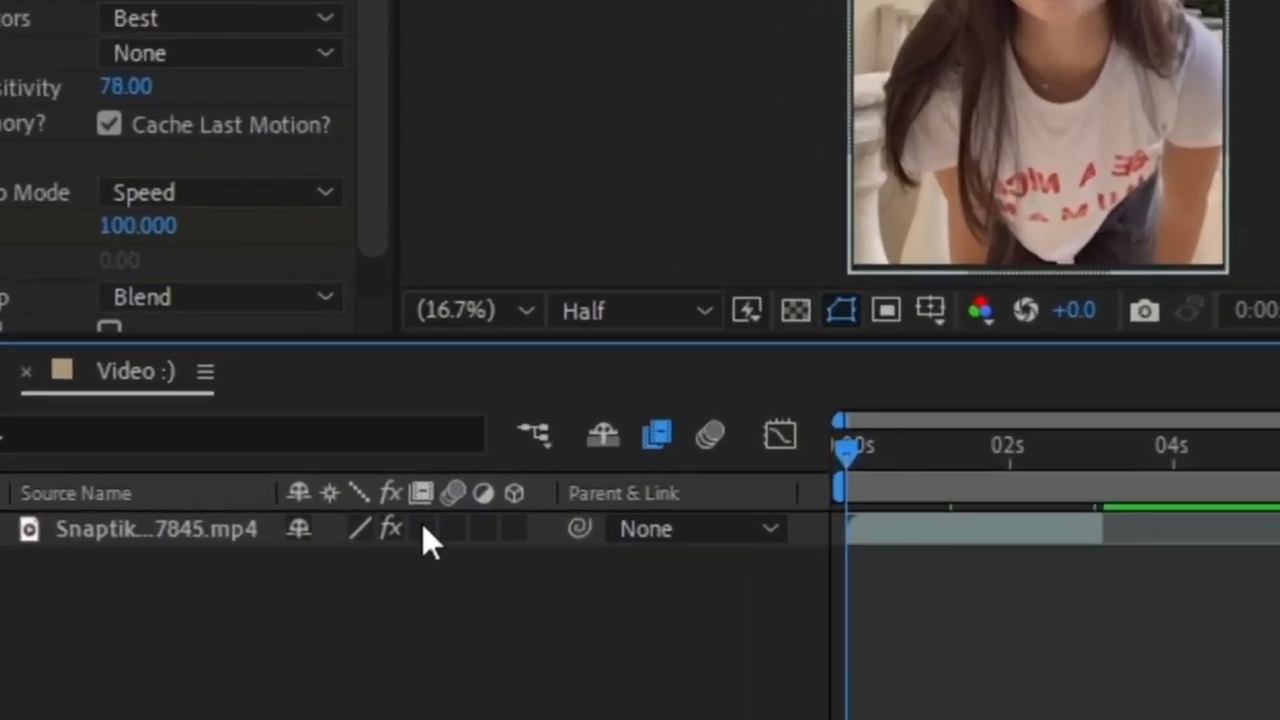
left_click(424, 530)
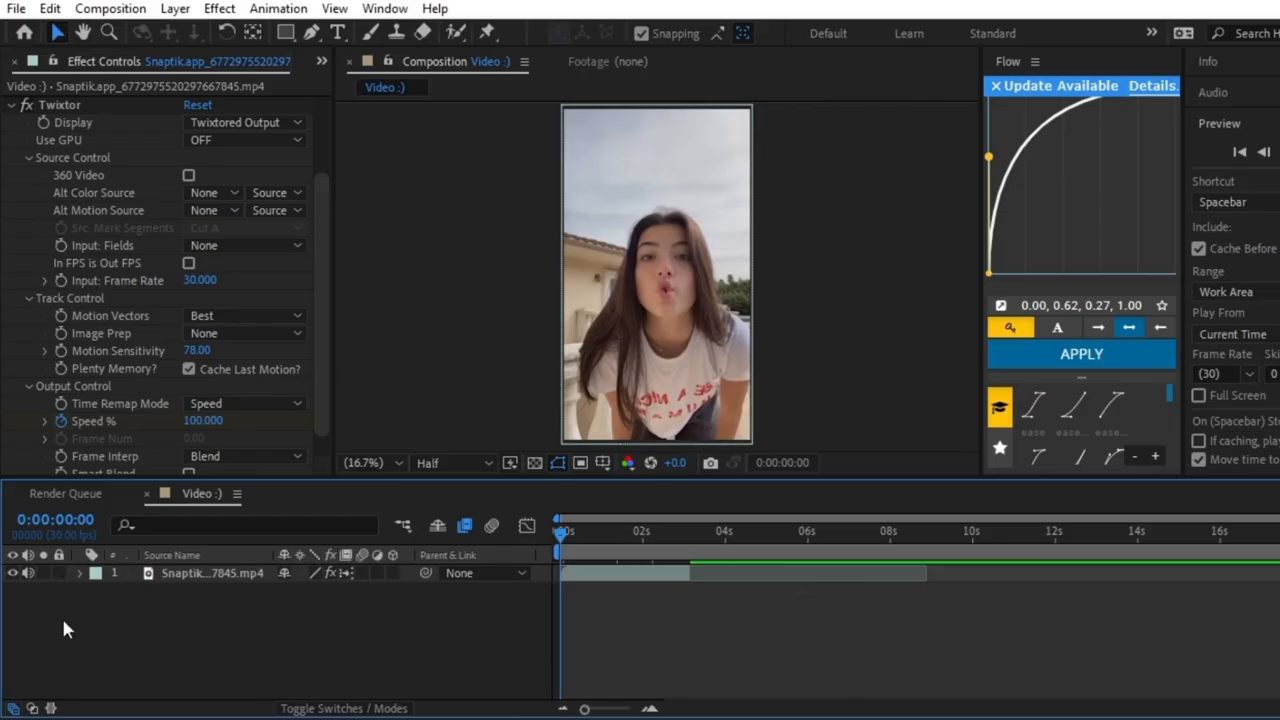
Step: Select all of Twixtor's Speed % keyframes on the clip and apply Easy Ease to them
left_click(79, 573)
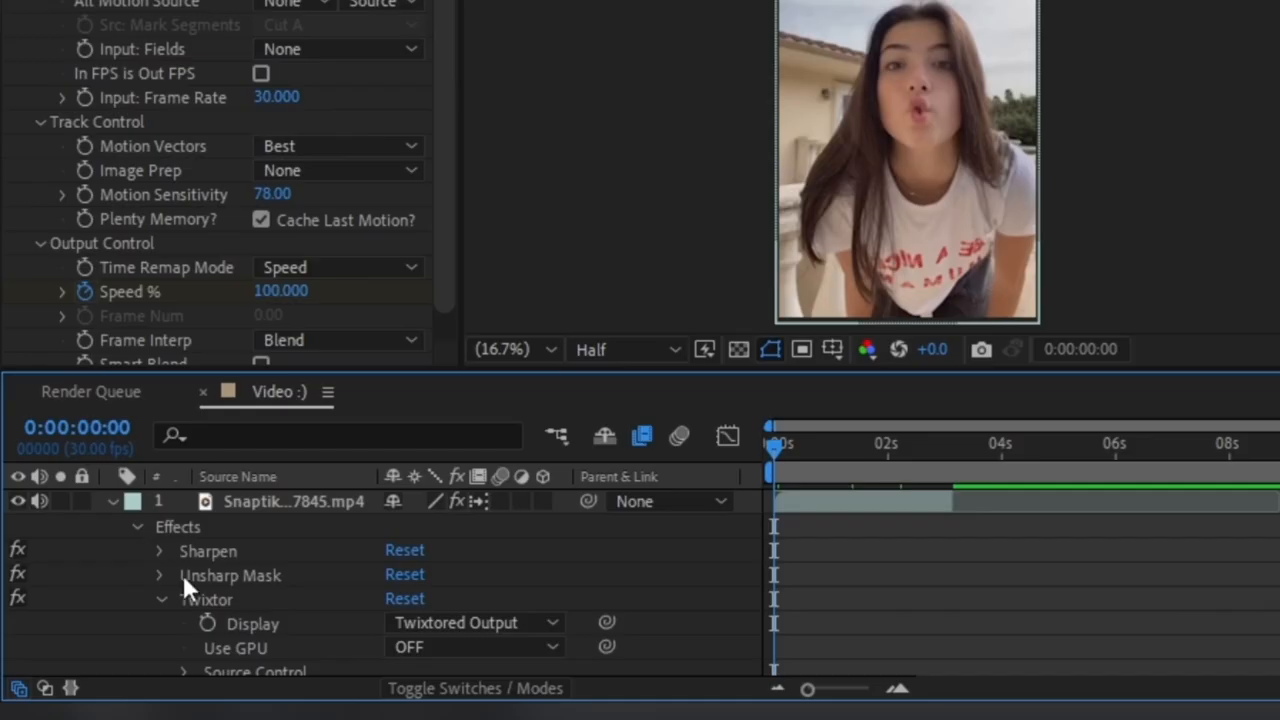
left_click(149, 645)
scroll(210, 630, "down", 3)
left_click(843, 603)
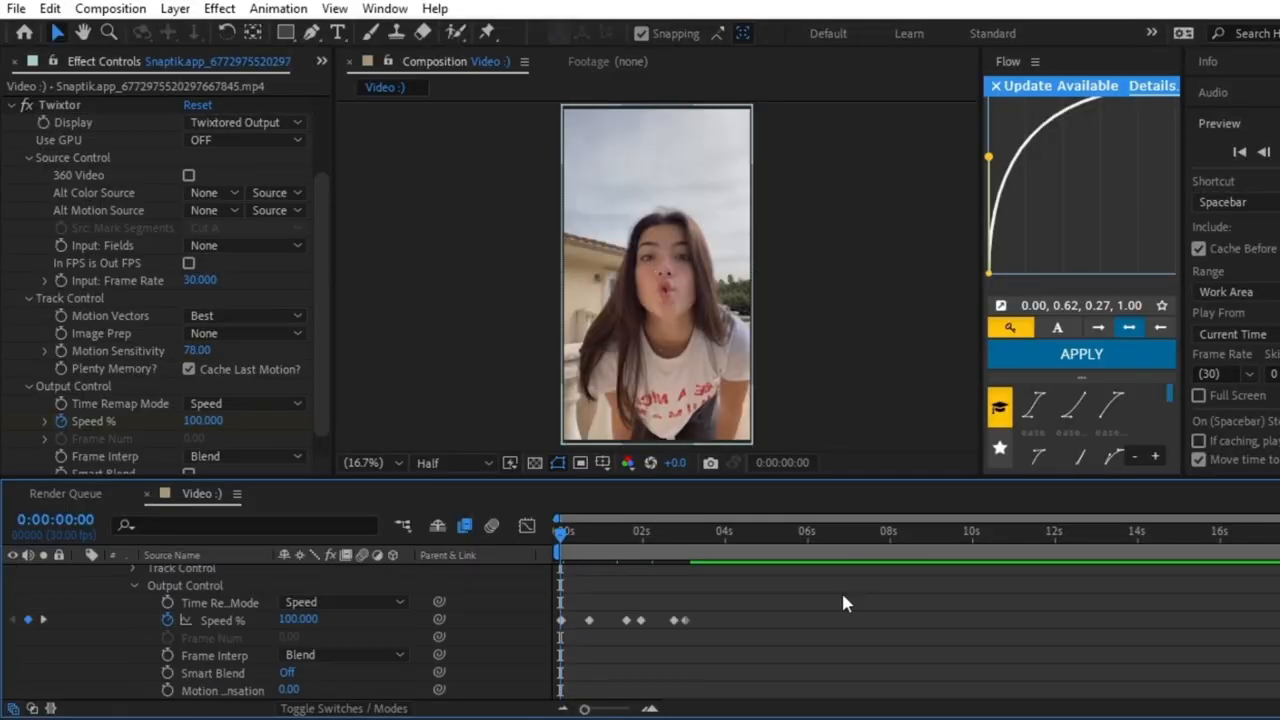
left_click_drag(845, 608, 514, 634)
left_click(599, 620)
left_click_drag(718, 611, 533, 624)
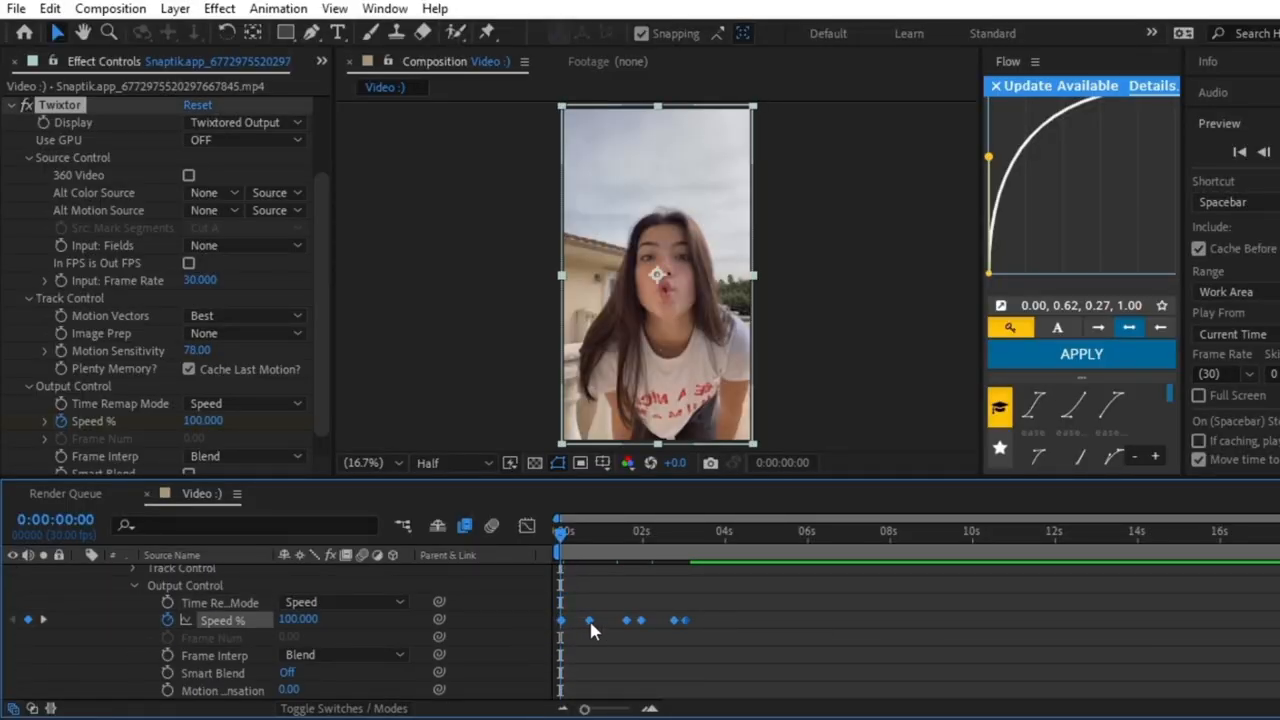
right_click(591, 619)
mouse_move(660, 607)
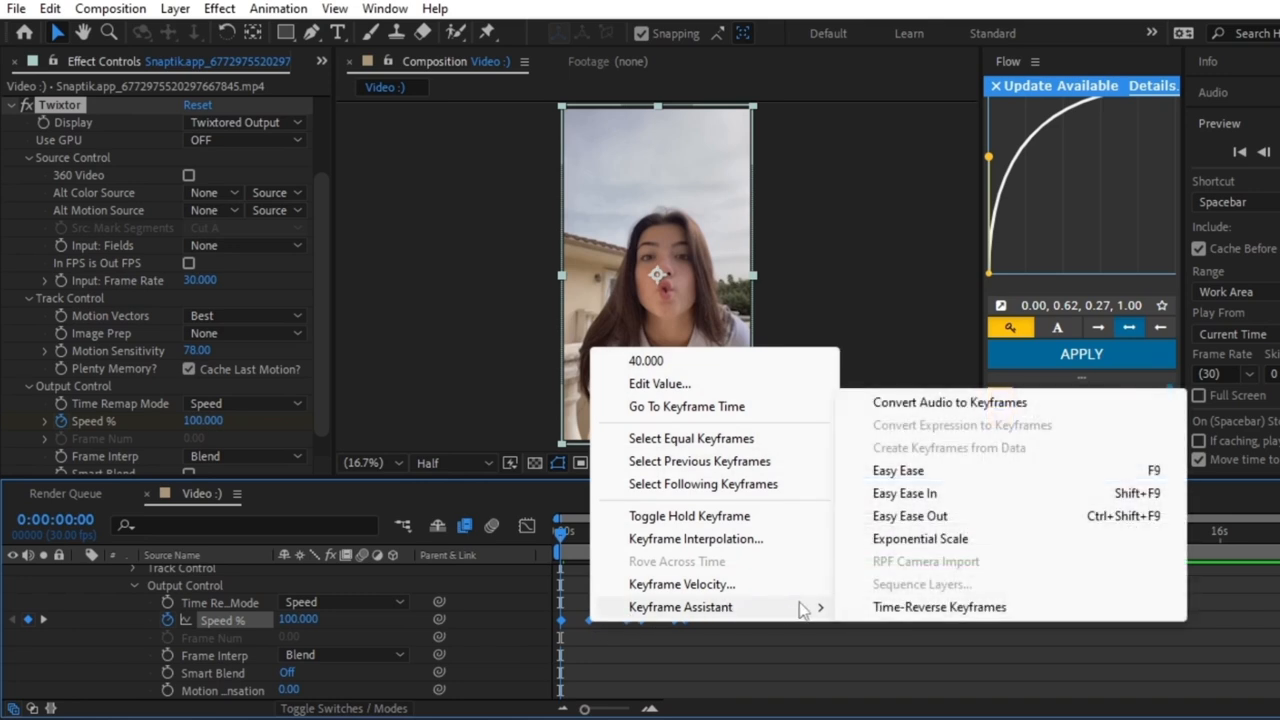
left_click(900, 470)
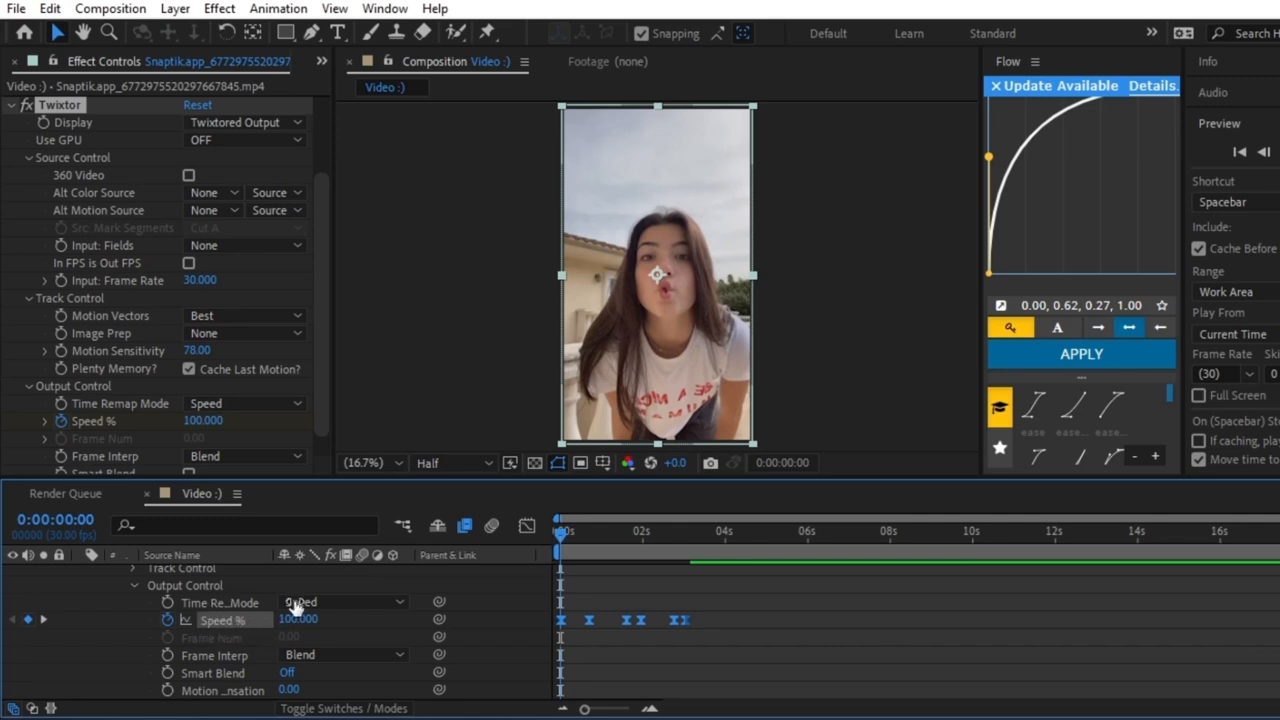
Step: Adjust the first Speed % keyframes' easing on the curve in the graph editor, then collapse the clip's properties
left_click(526, 527)
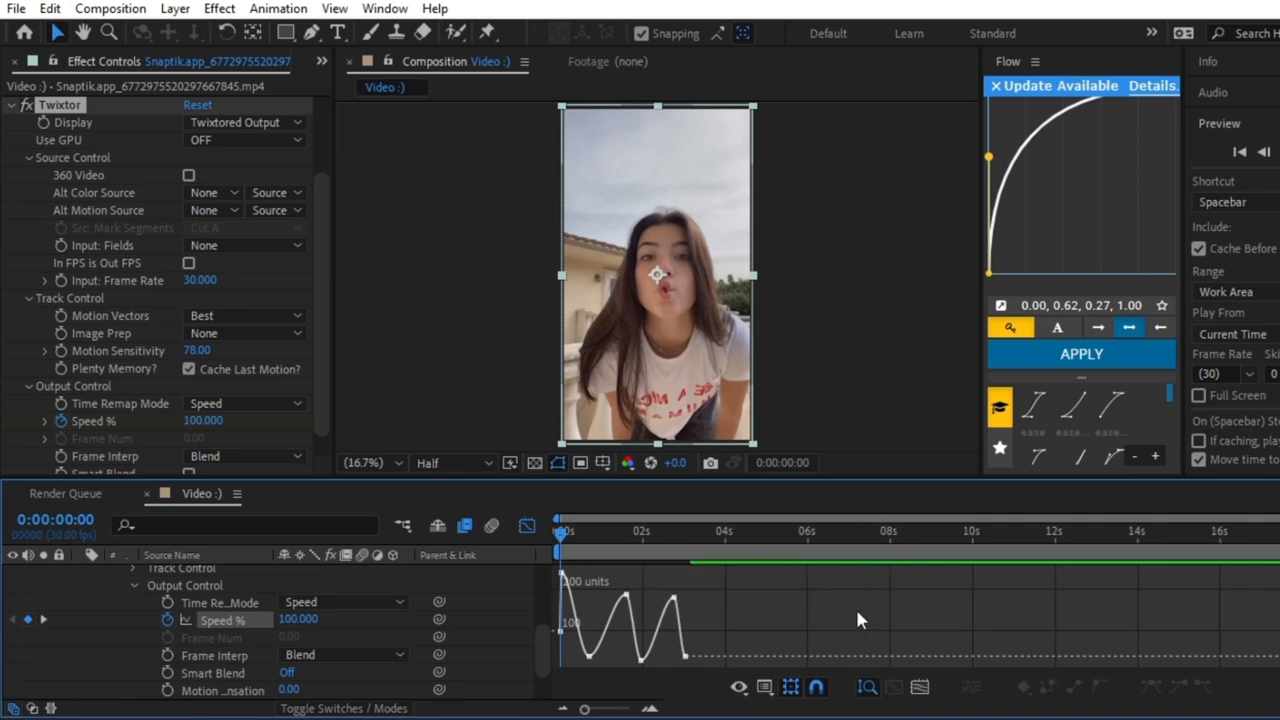
key("=")
left_click(565, 573)
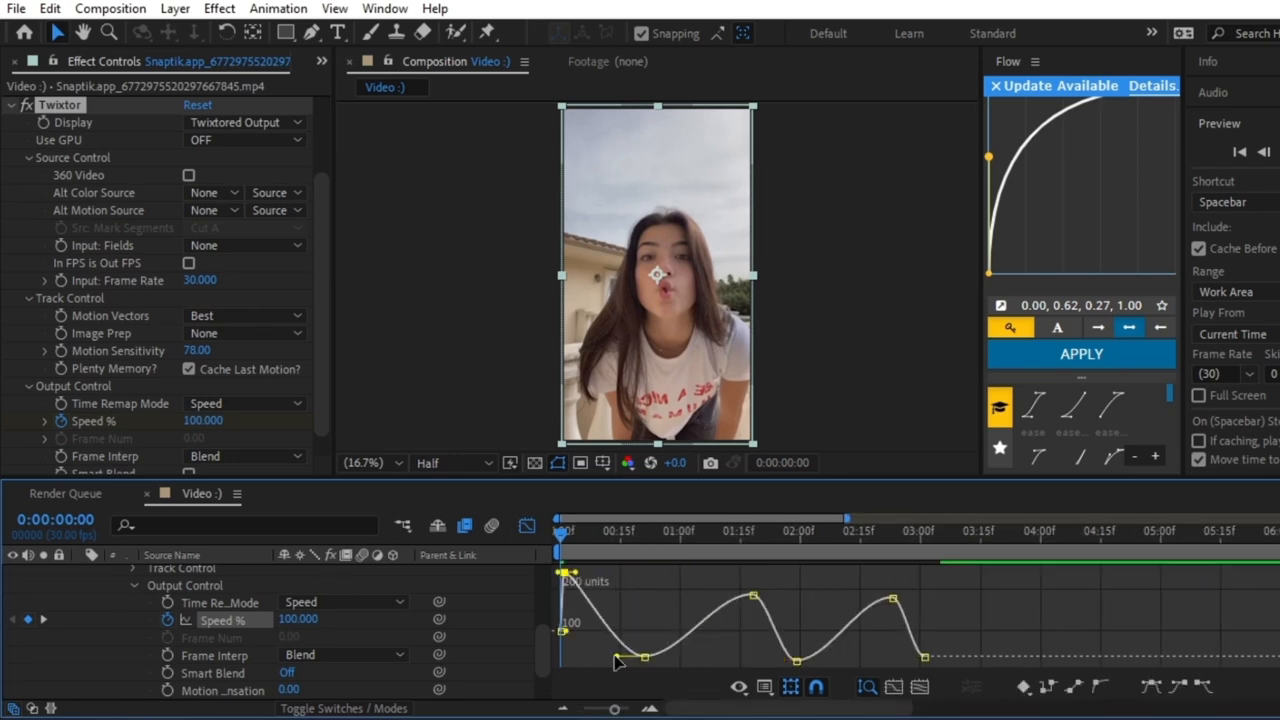
left_click(645, 657)
left_click(753, 595)
left_click(812, 656)
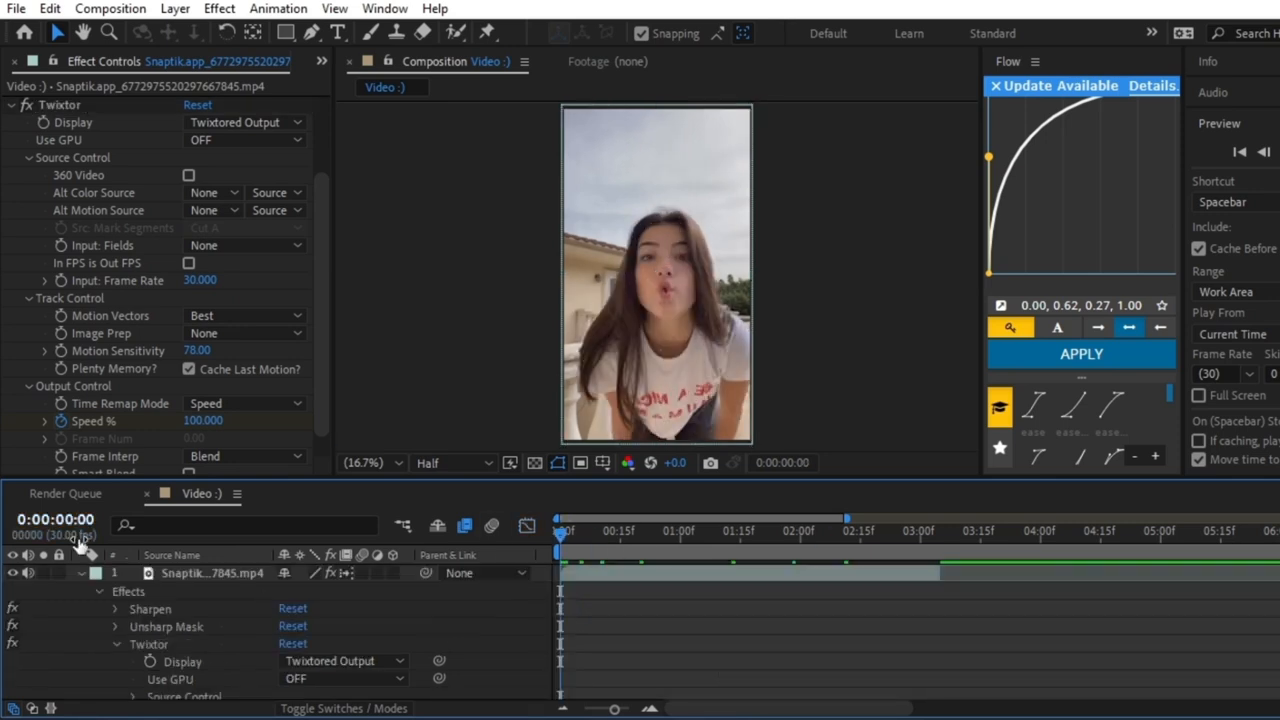
left_click(80, 573)
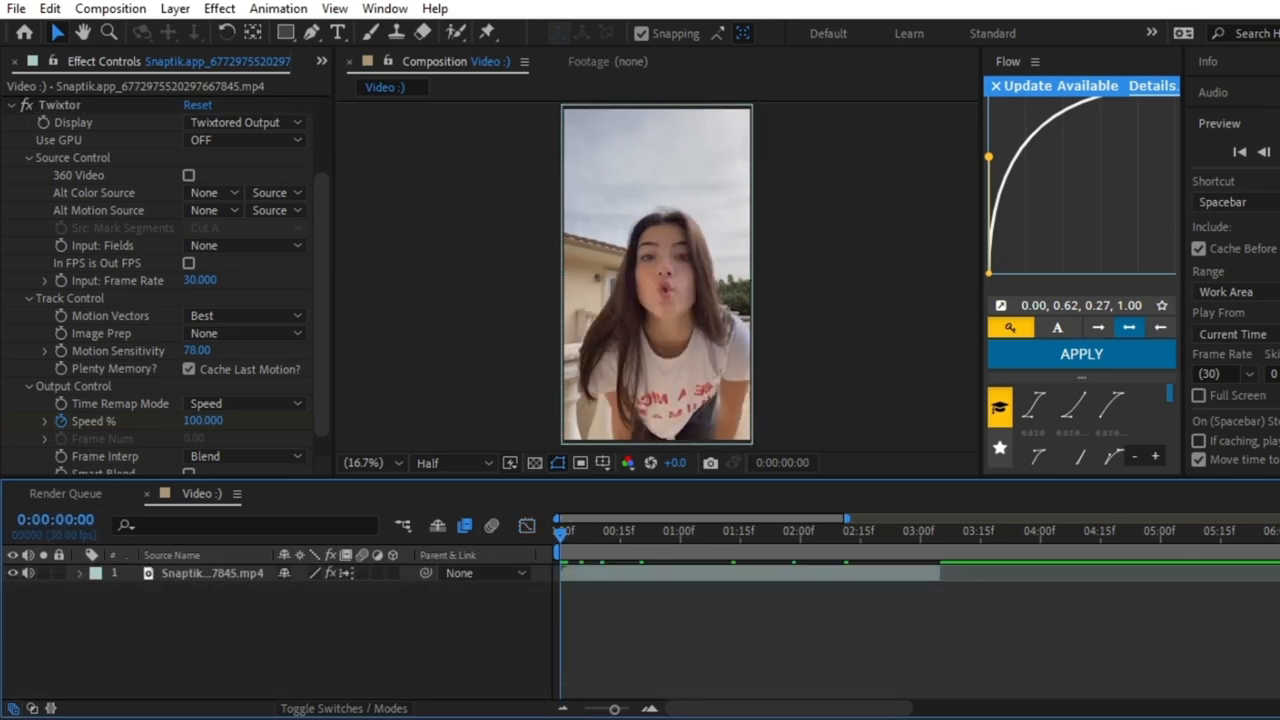
Step: Create an adjustment layer above the clip and move the playhead to 0:00:02:23
left_click(1219, 123)
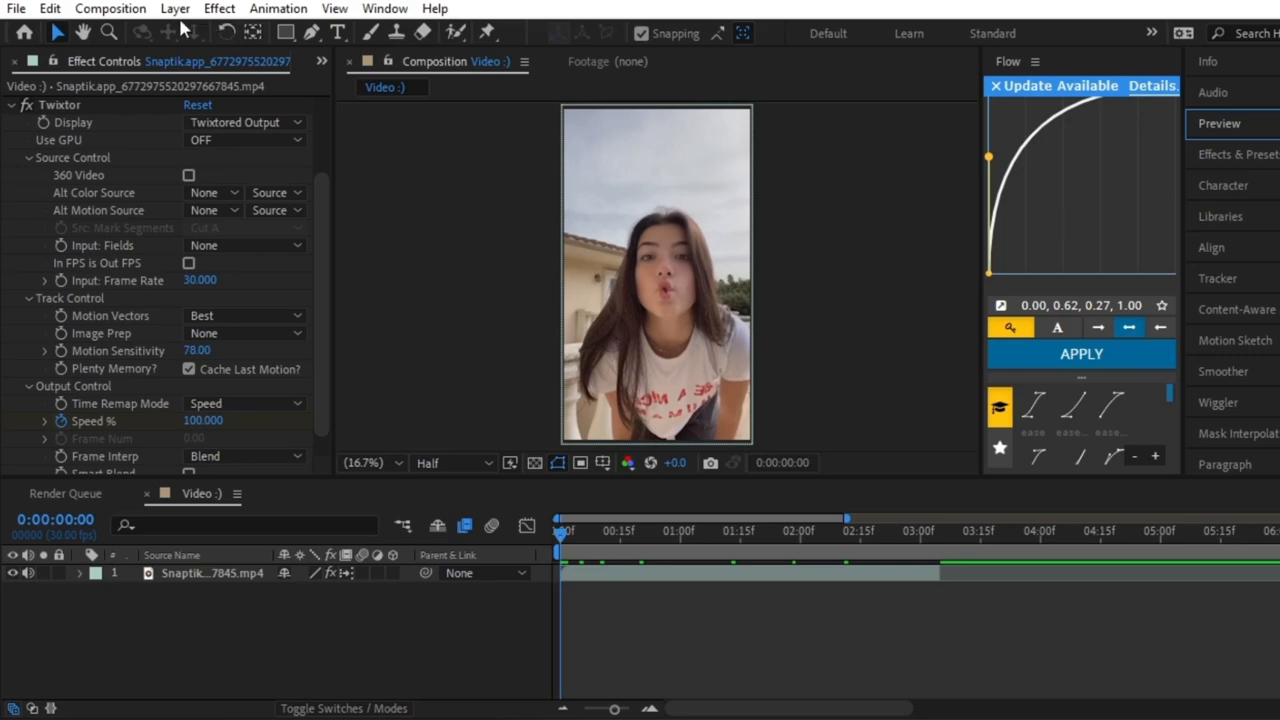
left_click(177, 9)
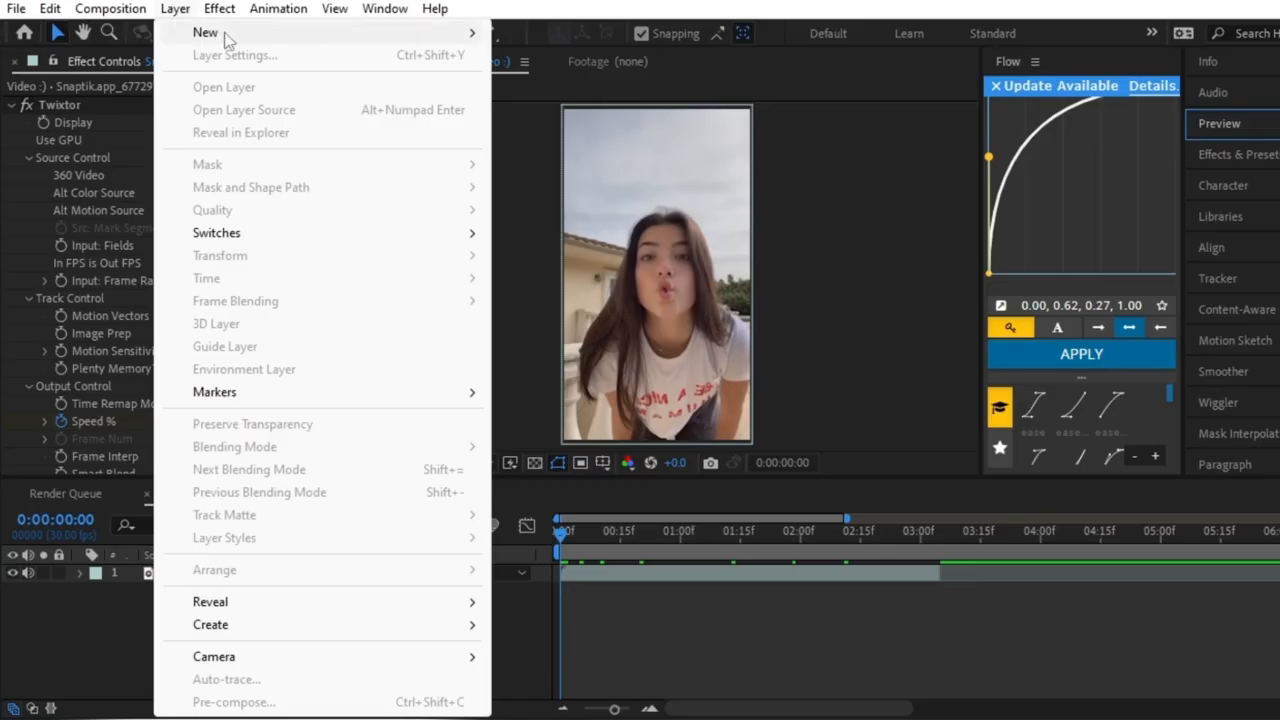
mouse_move(475, 130)
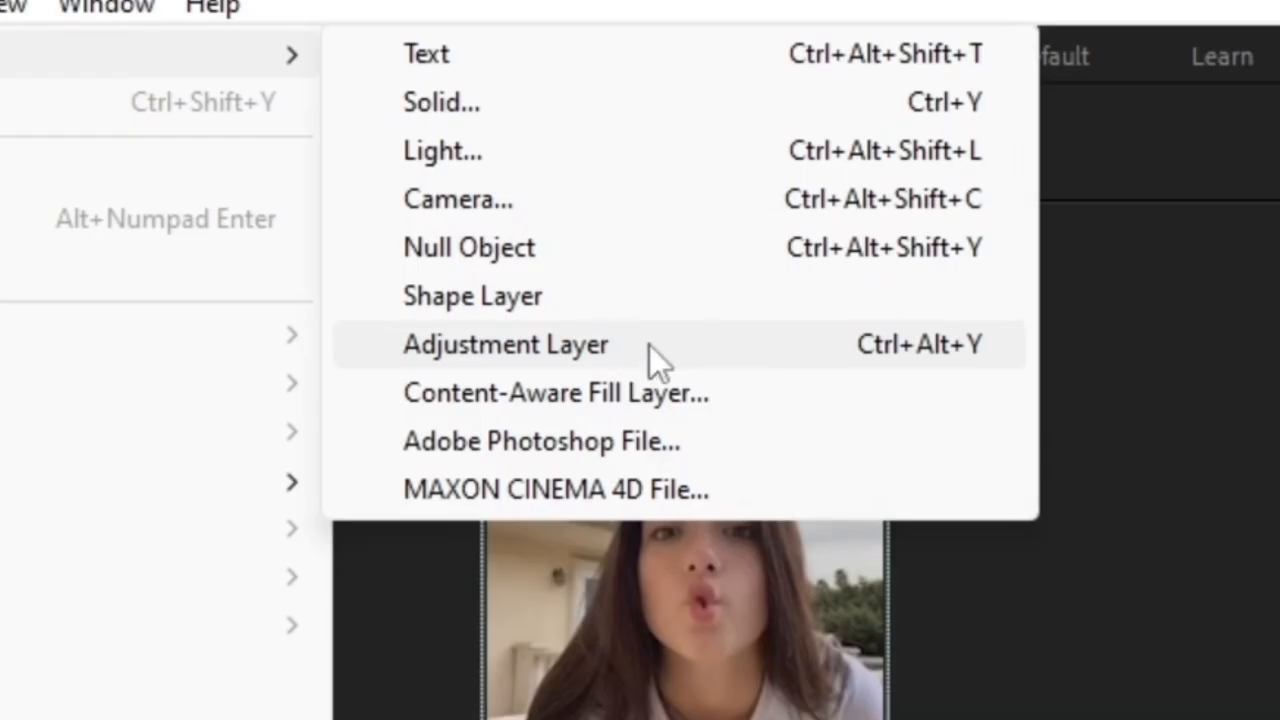
left_click(676, 345)
left_click(893, 535)
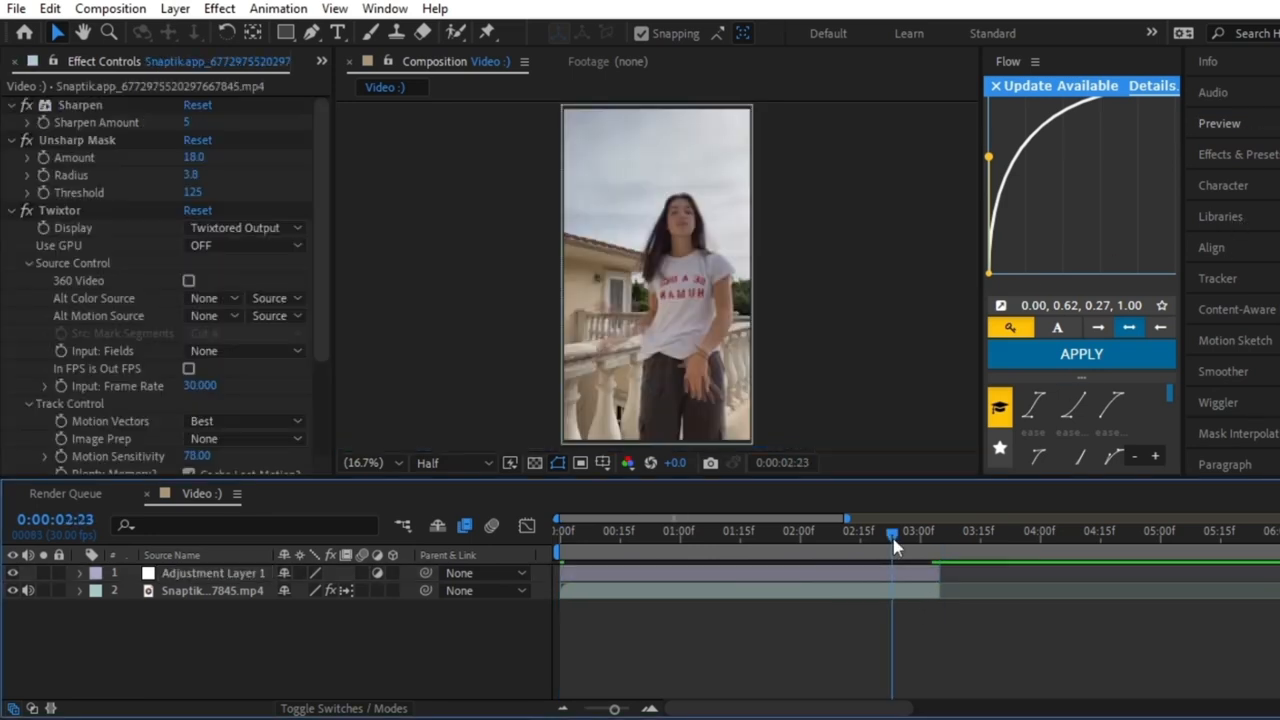
Step: Move the playhead to 0:00:01:00, search the effects for rsmb and apply RSMB to the adjustment layer
left_click_drag(893, 535, 940, 537)
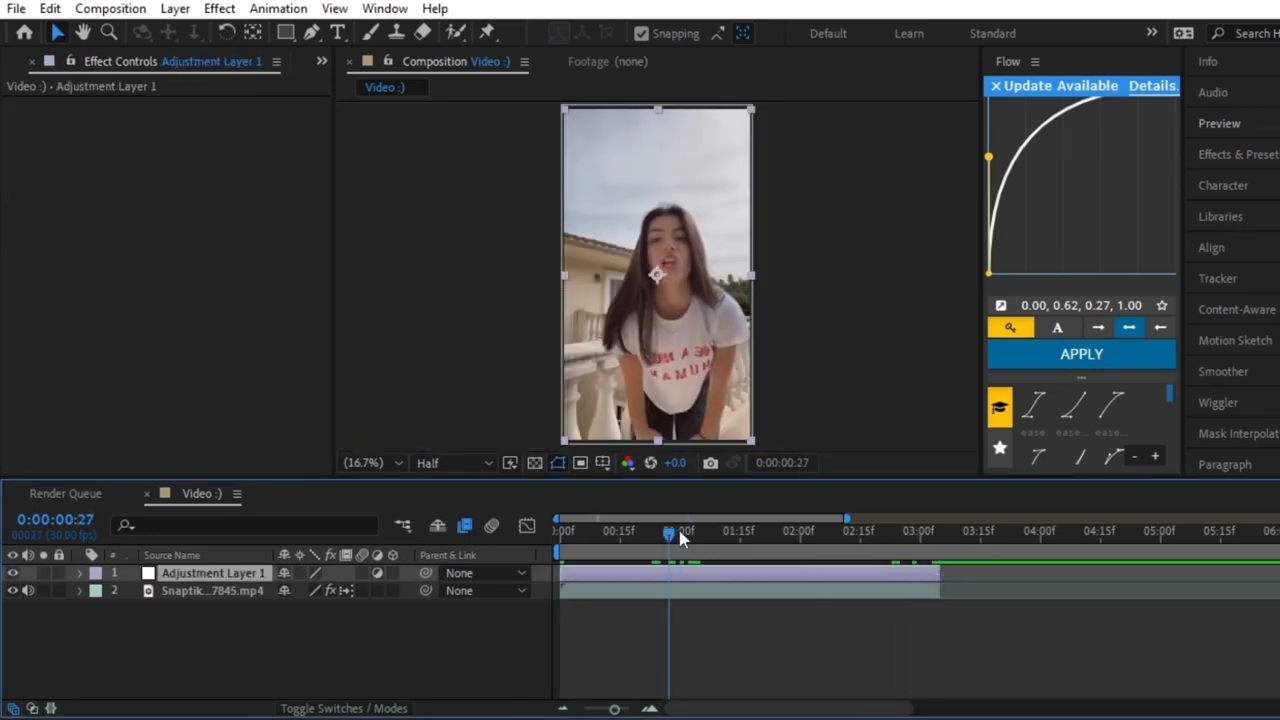
left_click(680, 533)
left_click(1240, 154)
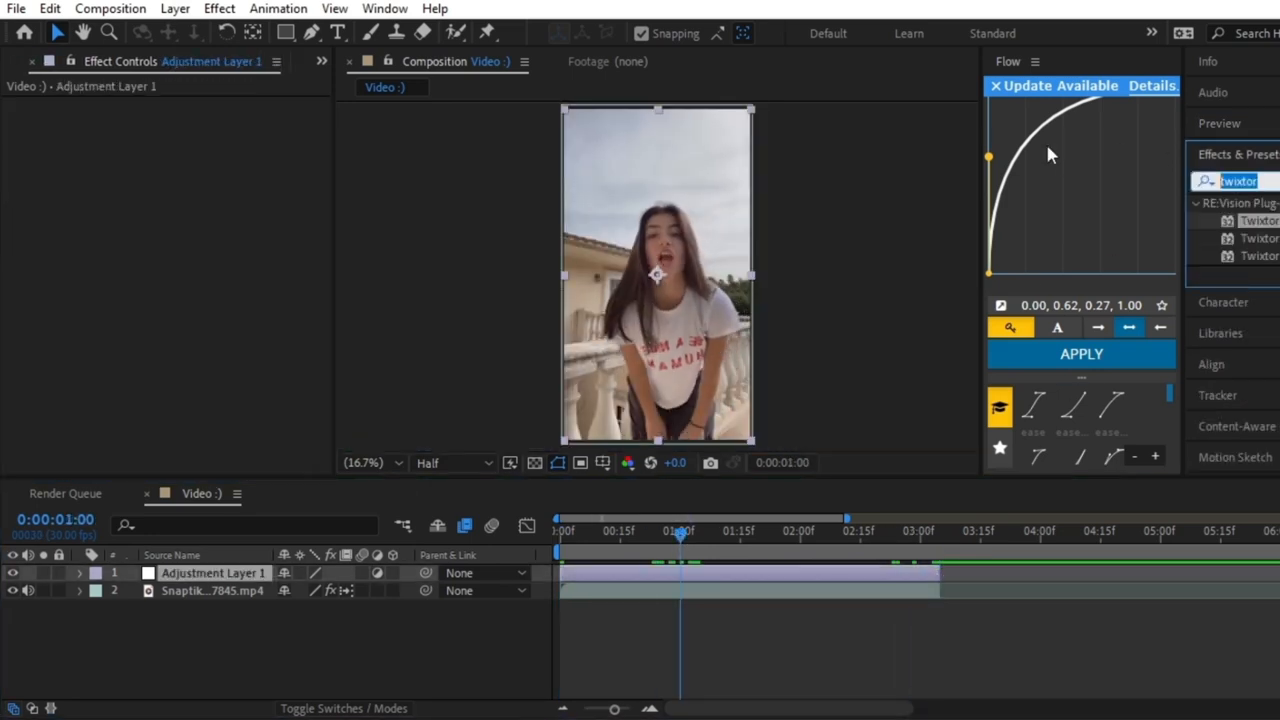
type("rsmb")
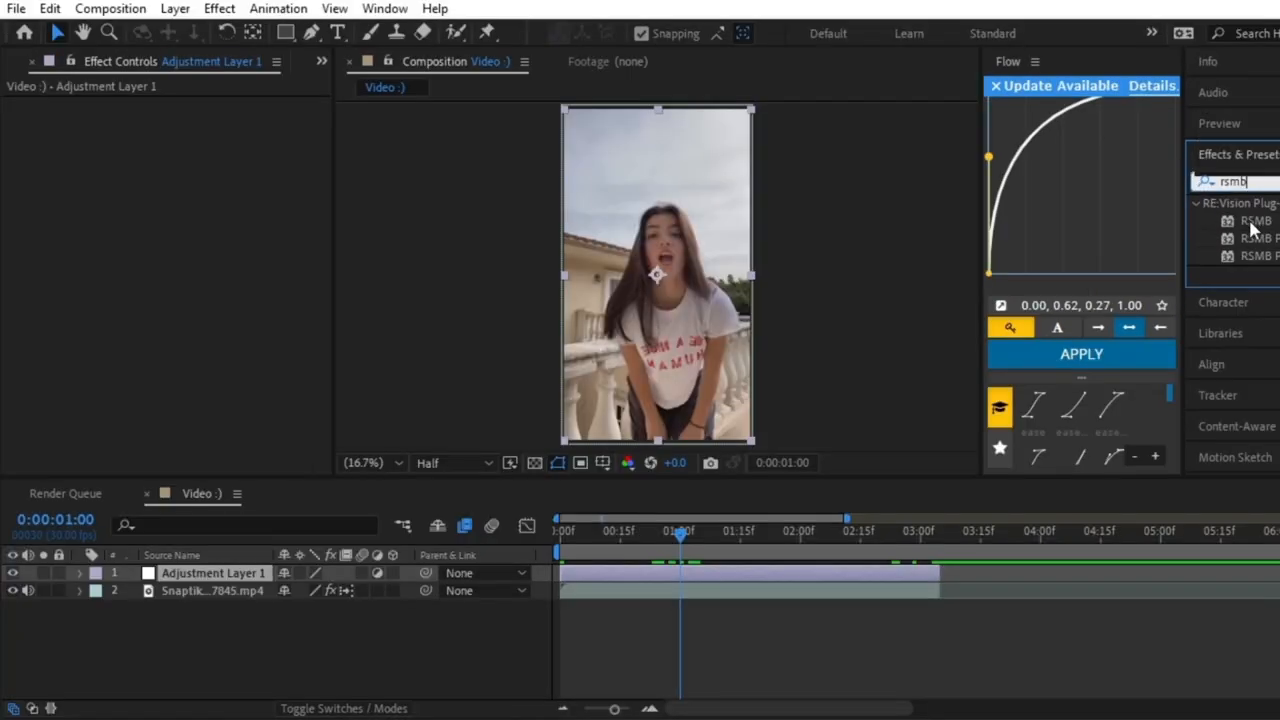
left_click_drag(1194, 238, 680, 648)
left_click_drag(862, 540, 873, 575)
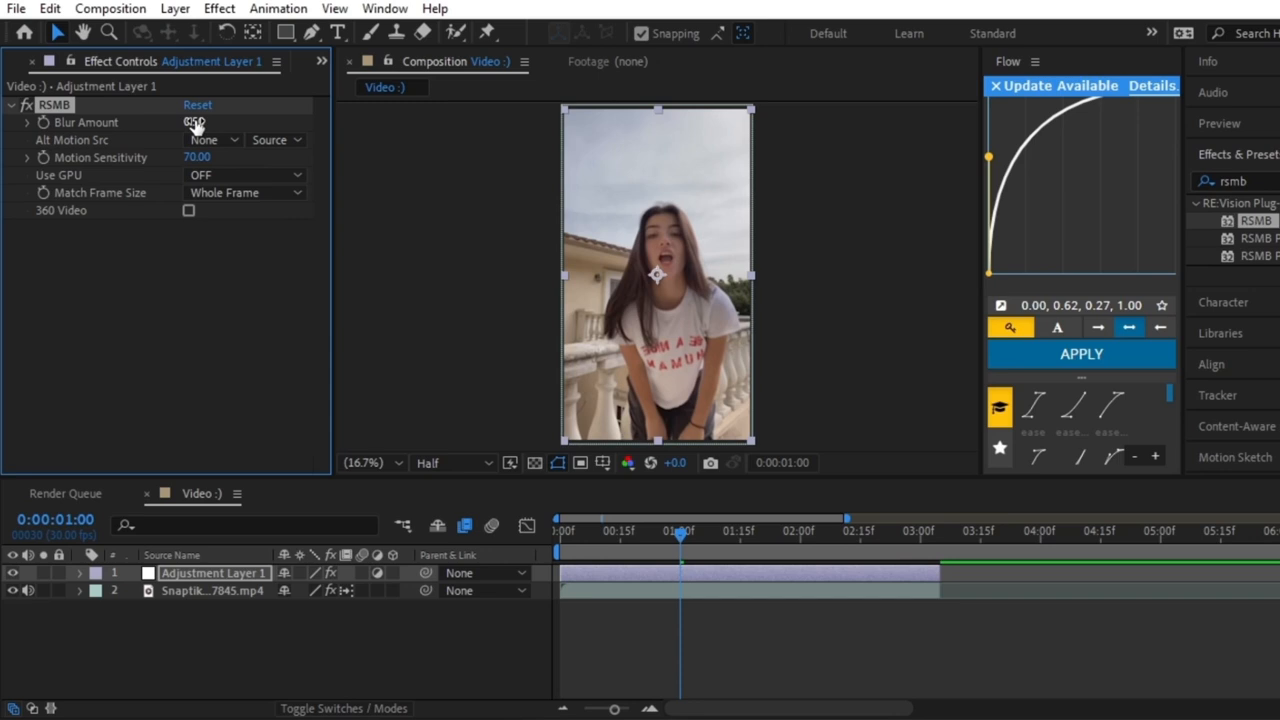
Step: Set the RSMB effect's Blur Amount on the adjustment layer to 0.63
left_click(247, 128)
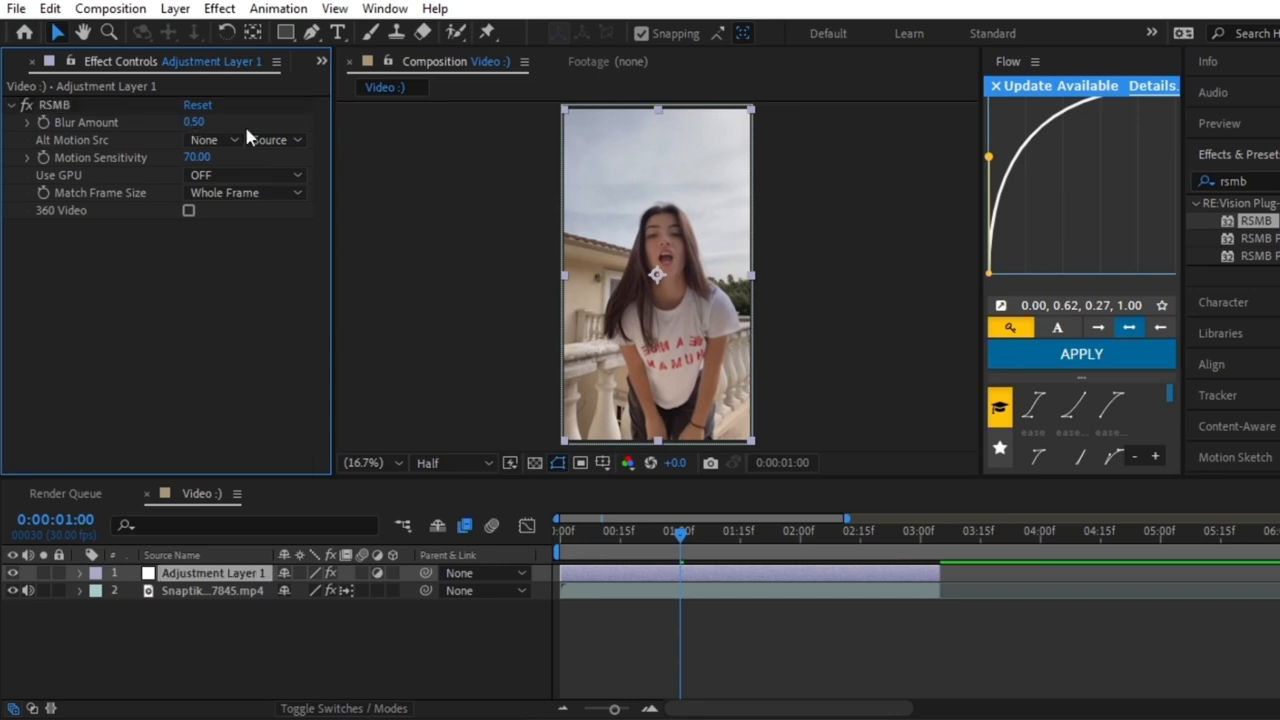
left_click(207, 122)
key("BackSpace")
key("BackSpace")
key("BackSpace")
type("0.63")
key("Return")
Step: Set the RSMB effect's Motion Sensitivity on the adjustment layer to 82
left_click(197, 158)
key("BackSpace")
key("BackSpace")
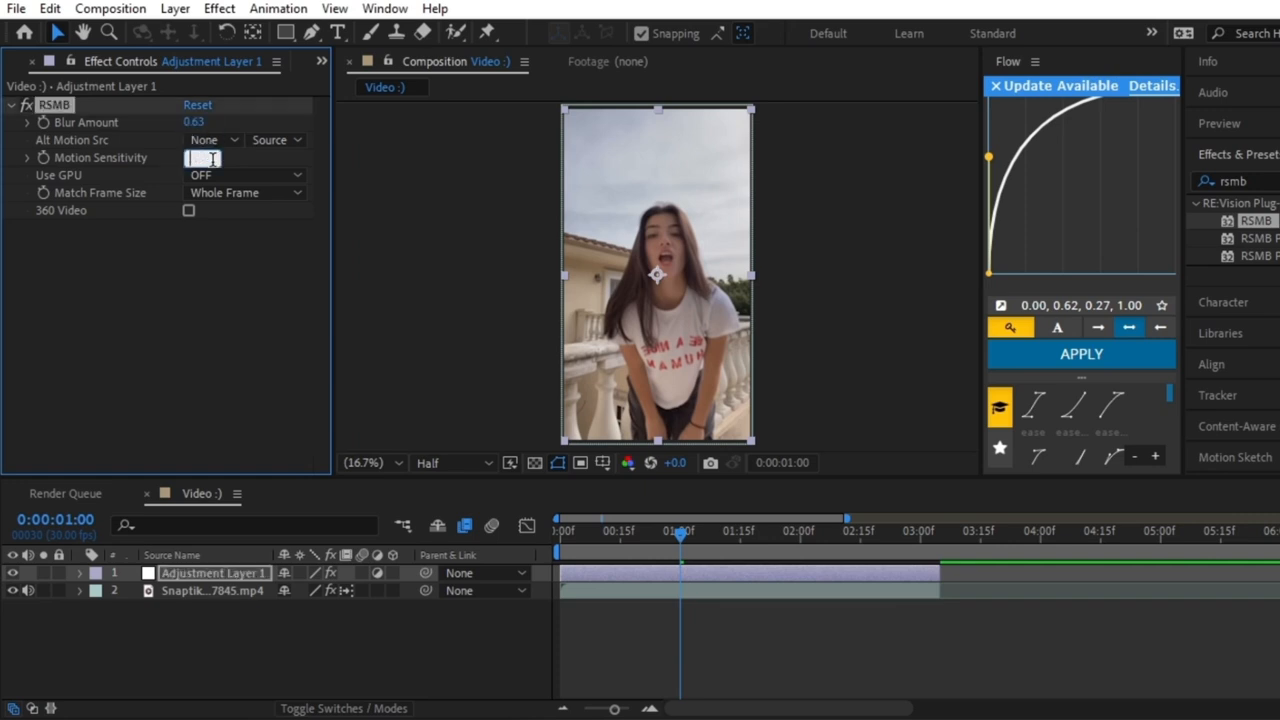
type("82")
key("Return")
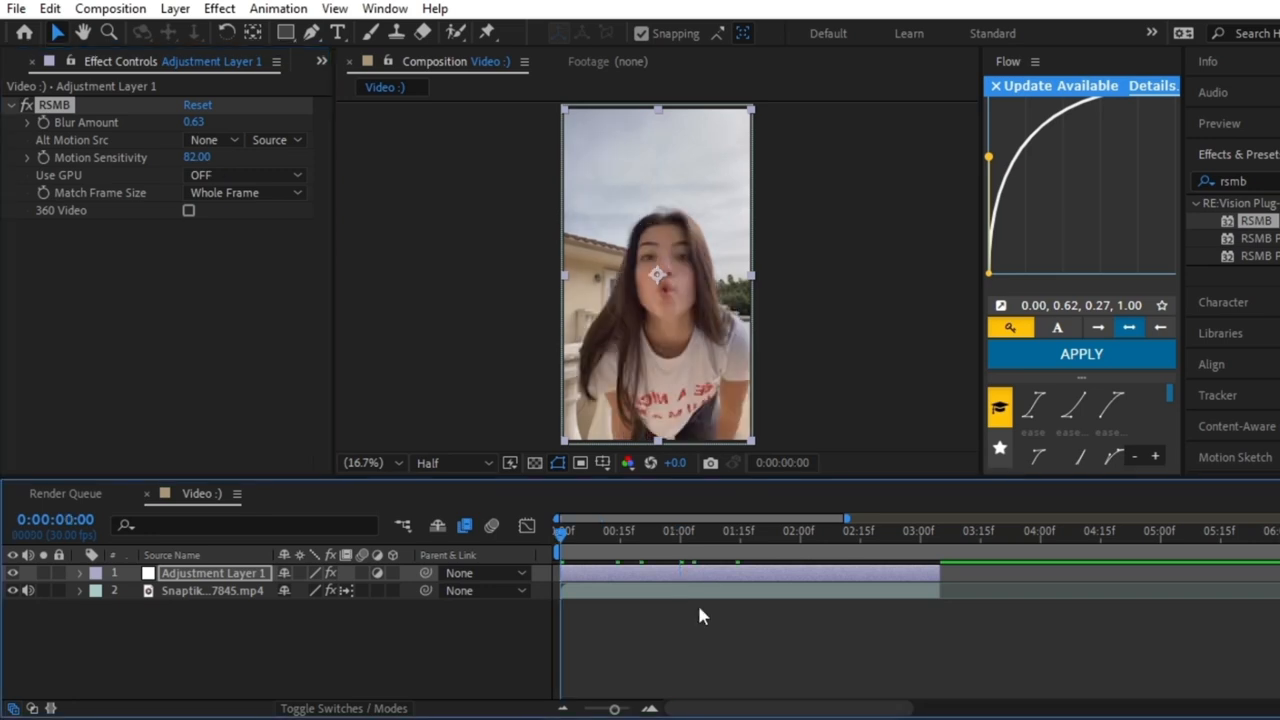